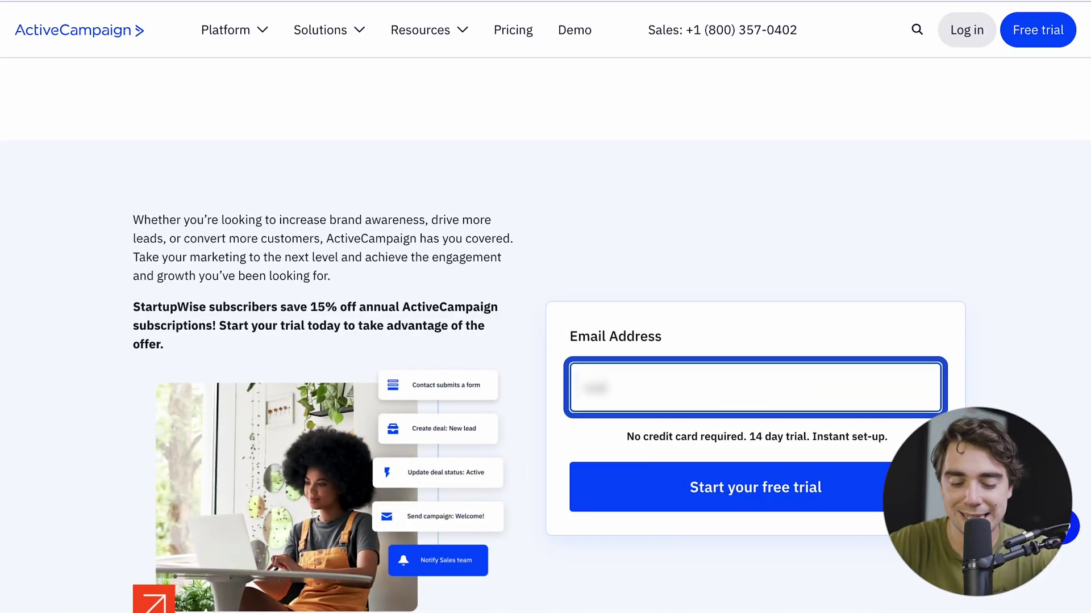
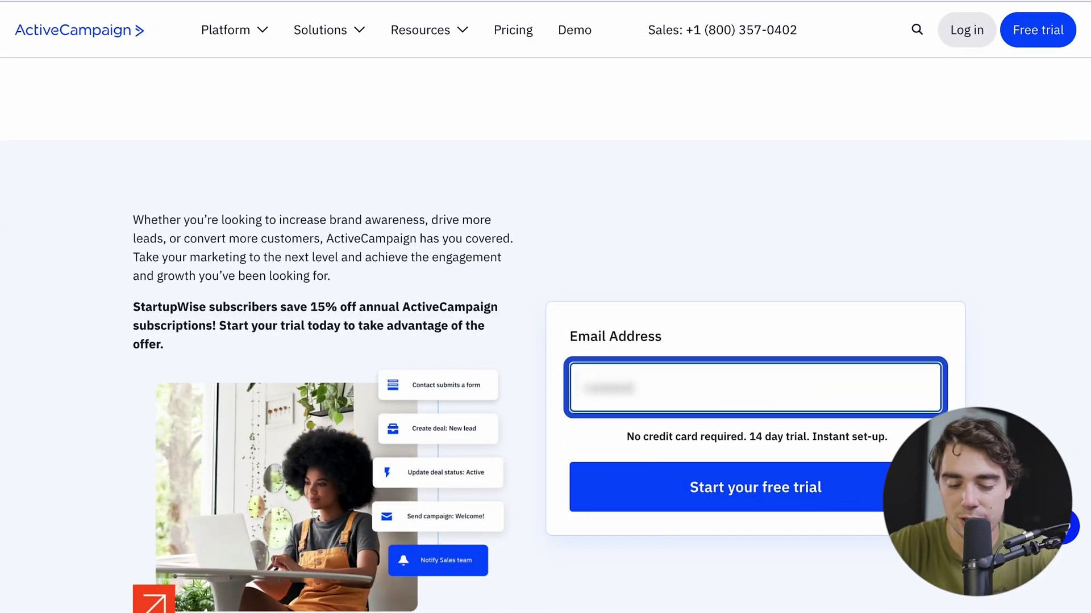
- Start the free trial with an email address and fill in name and phone
click(735, 506)
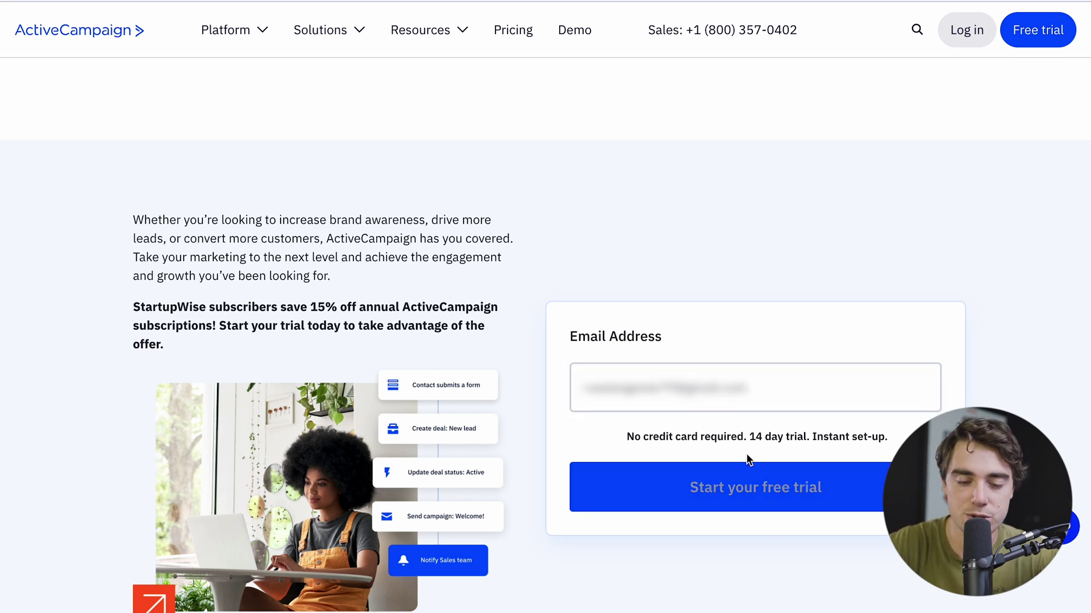
text(Ivan)
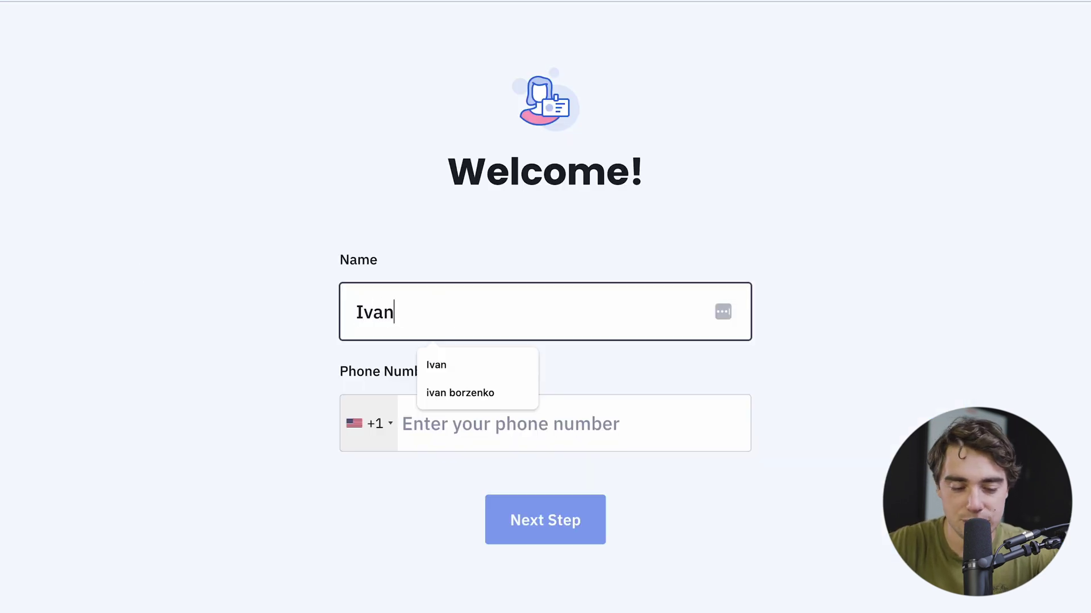
click(478, 380)
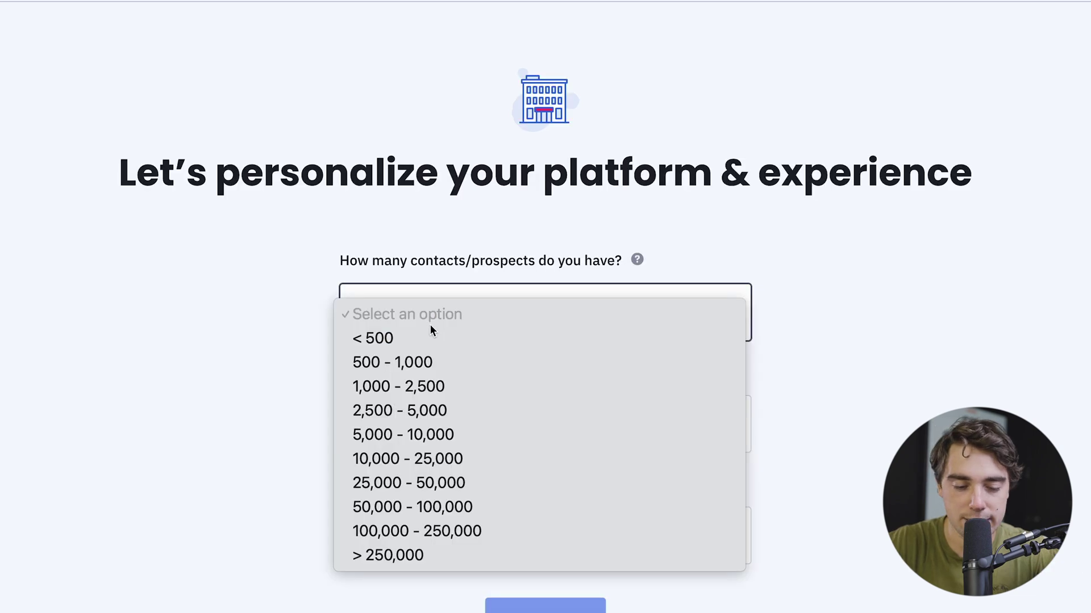
- Answer the profile questions: under 500 contacts, 1 employee, Consulting / Agency, own business
click(430, 336)
scroll(429, 326, down, 2)
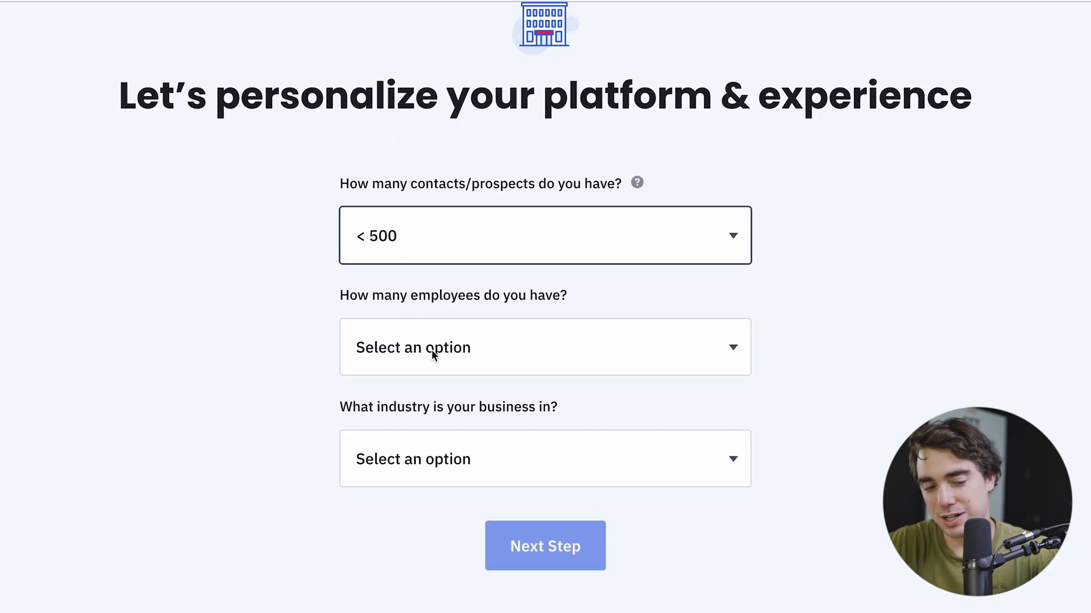
click(431, 349)
click(426, 377)
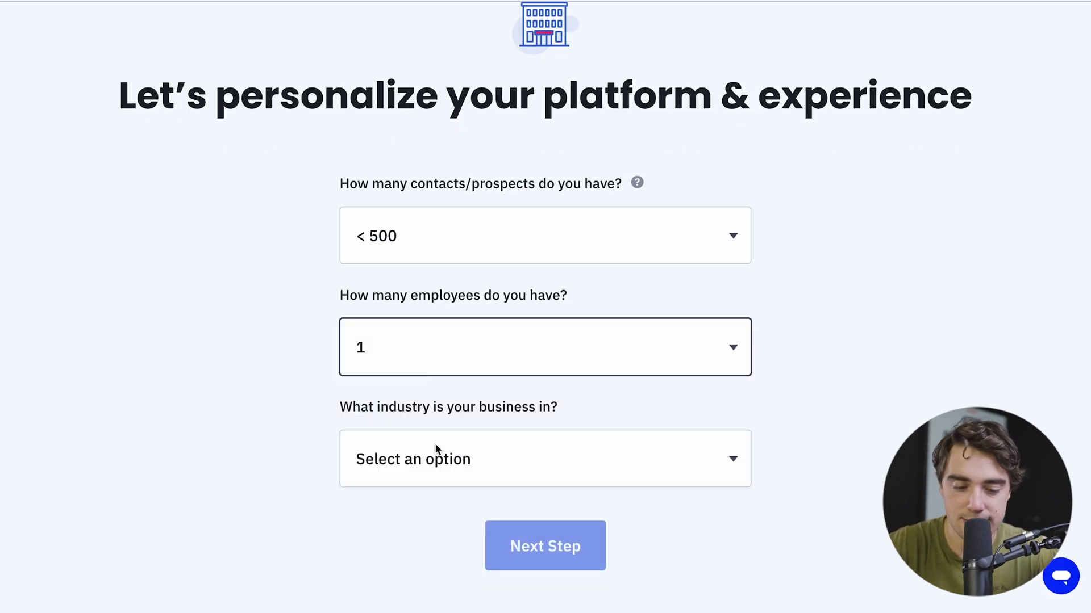
click(435, 457)
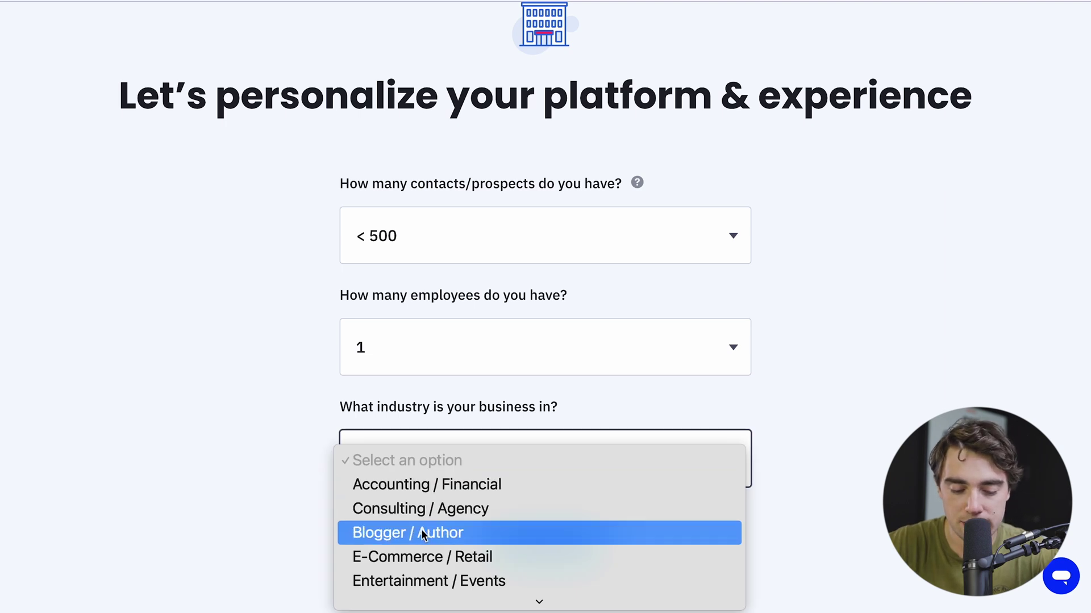
click(408, 509)
scroll(523, 546, down, 3)
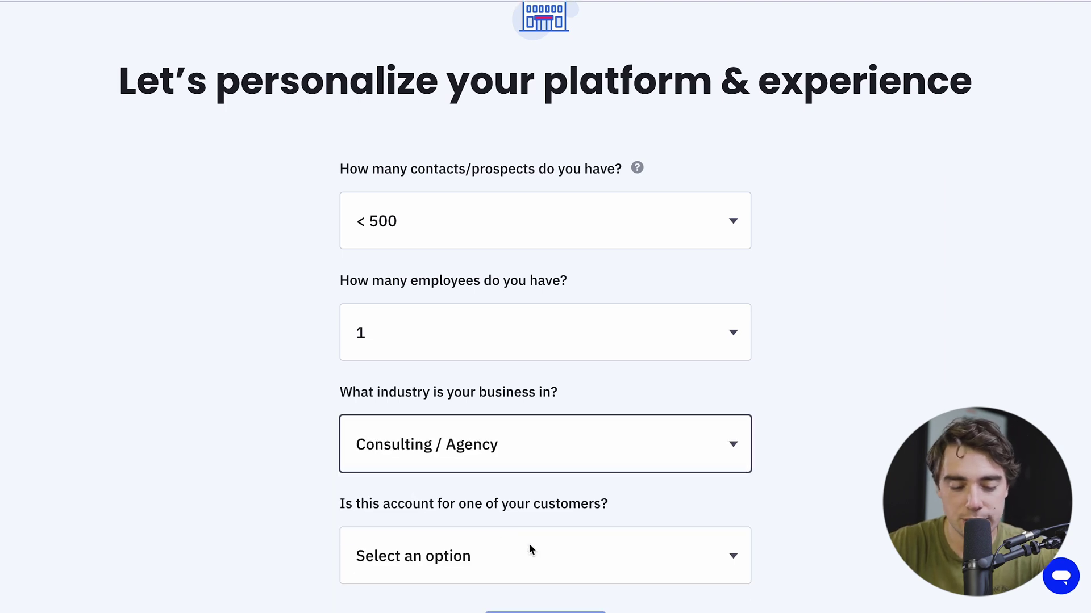
click(420, 446)
click(418, 480)
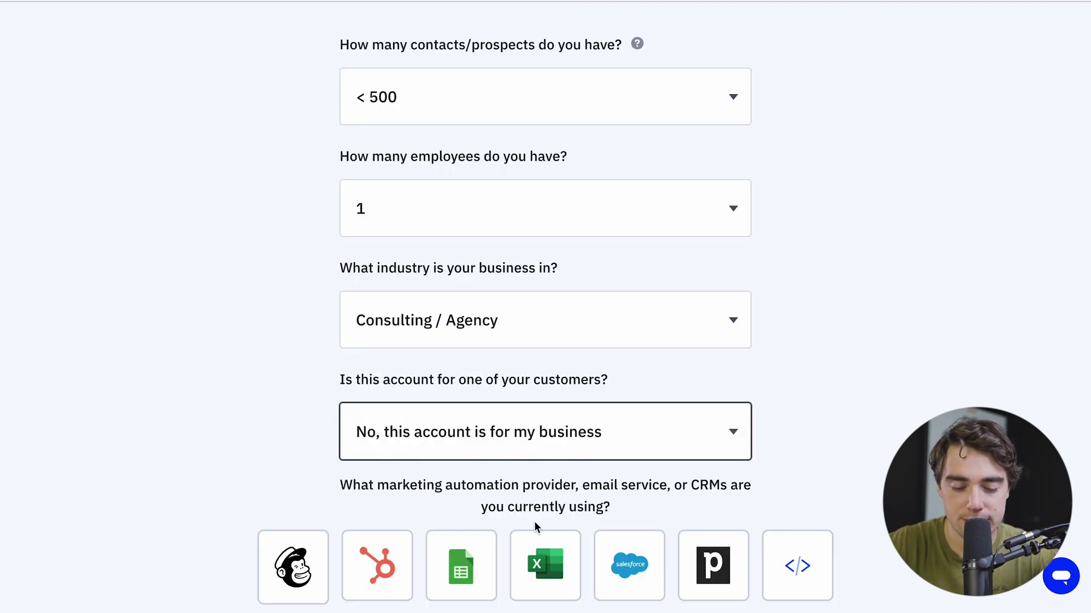
scroll(536, 521, down, 2)
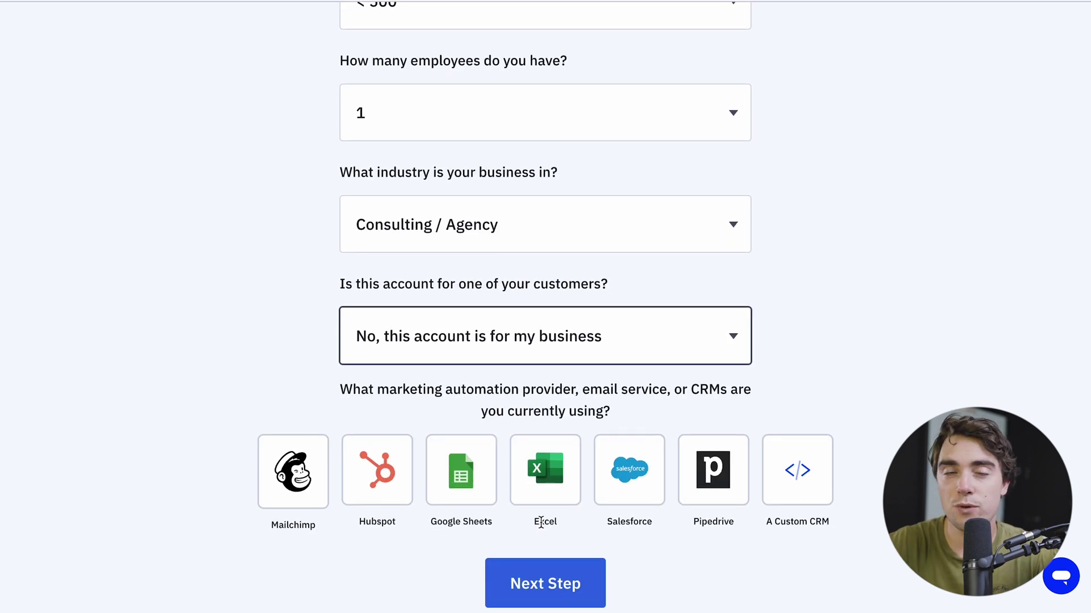
scroll(541, 522, down, 1)
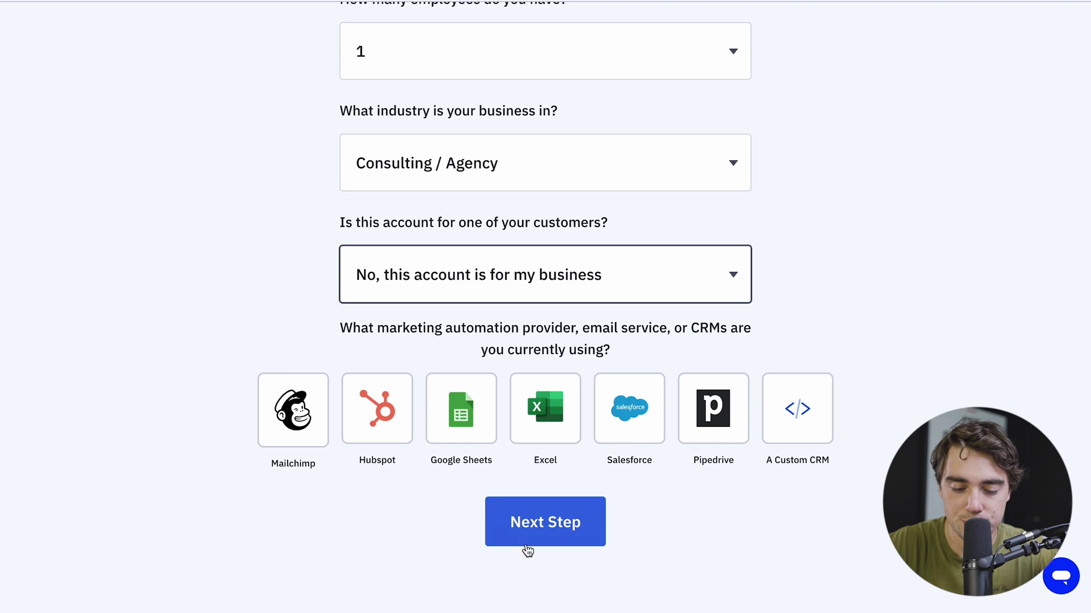
click(559, 520)
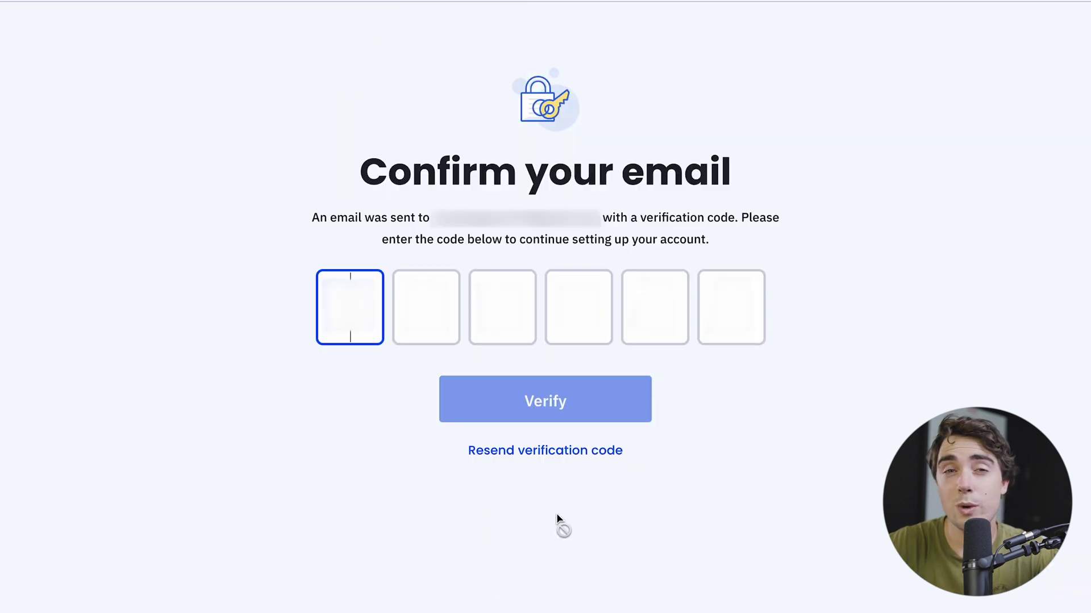
- Verify the email with the pasted code, set the account password, and go to Contacts
key(ctrl+v)
click(533, 409)
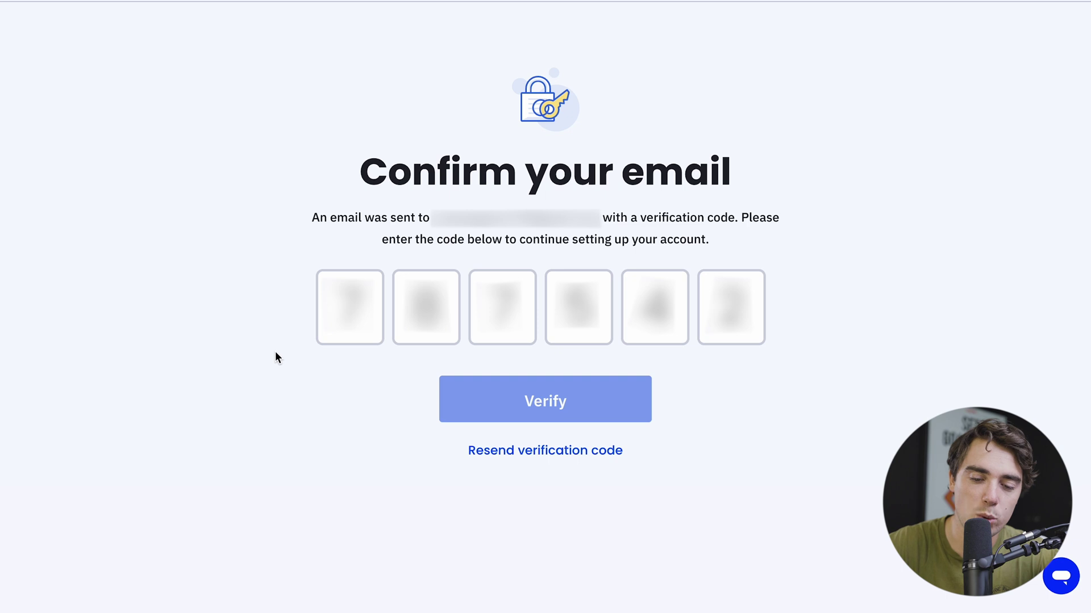
click(356, 336)
text(••••)
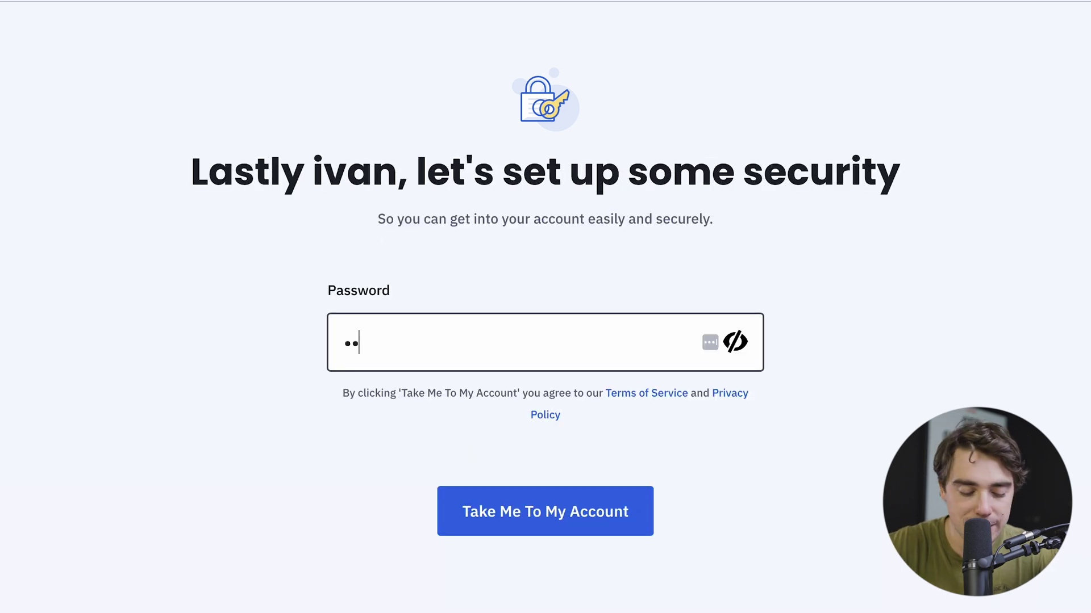
text(••••)
key(Return)
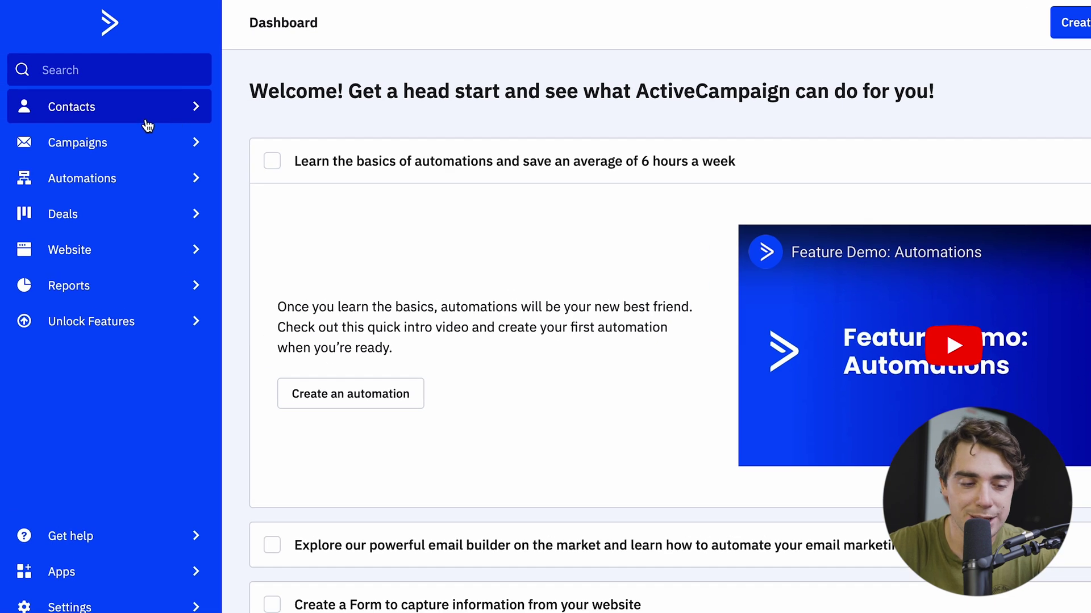
click(91, 122)
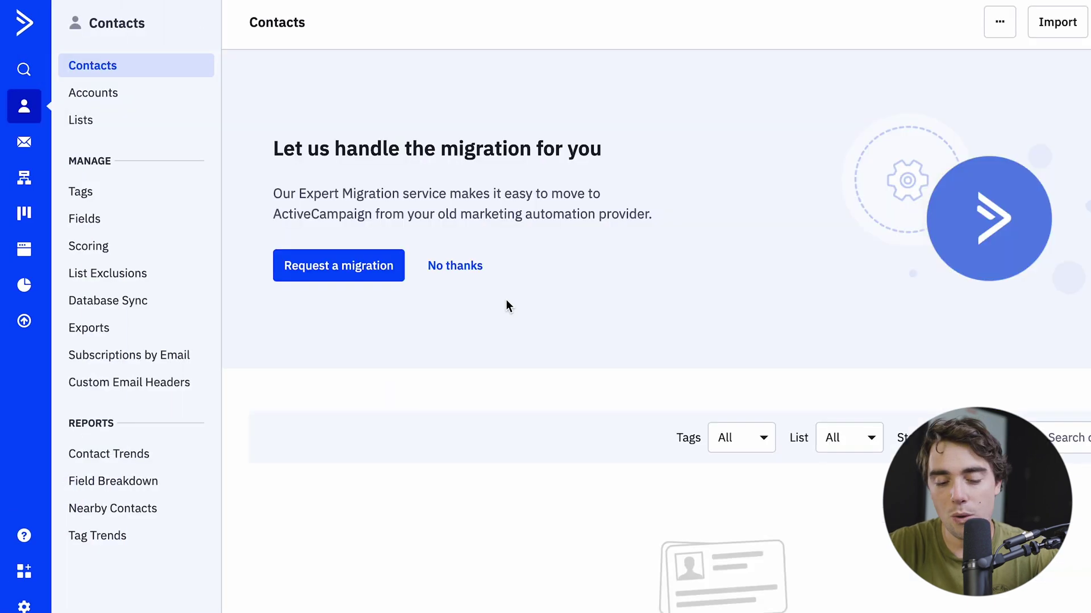
- Look over the empty Contacts list and view the contact import options
scroll(450, 284, down, 1)
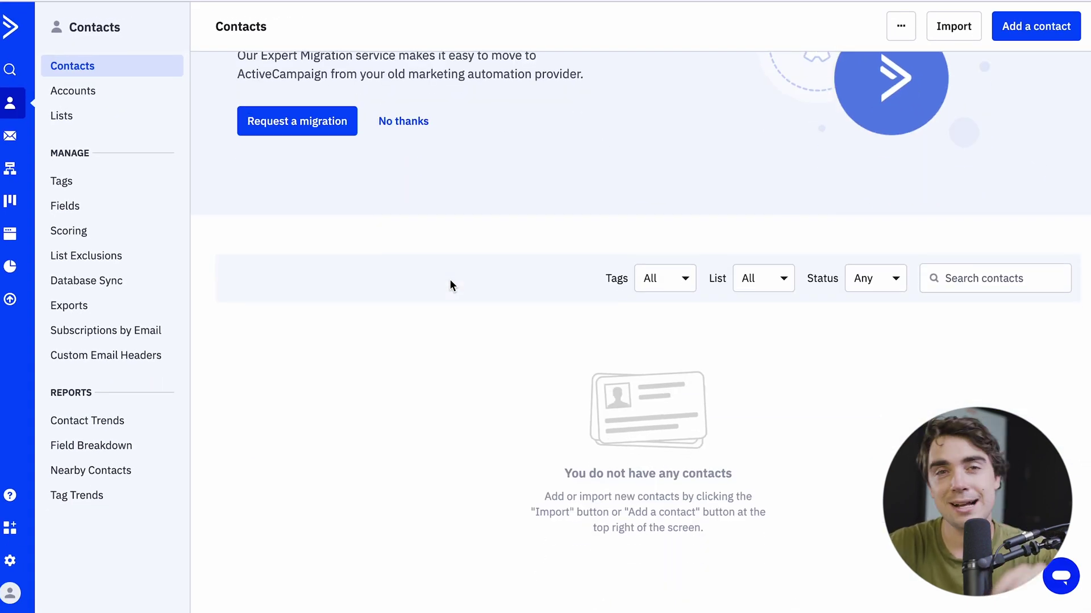
scroll(450, 284, up, 2)
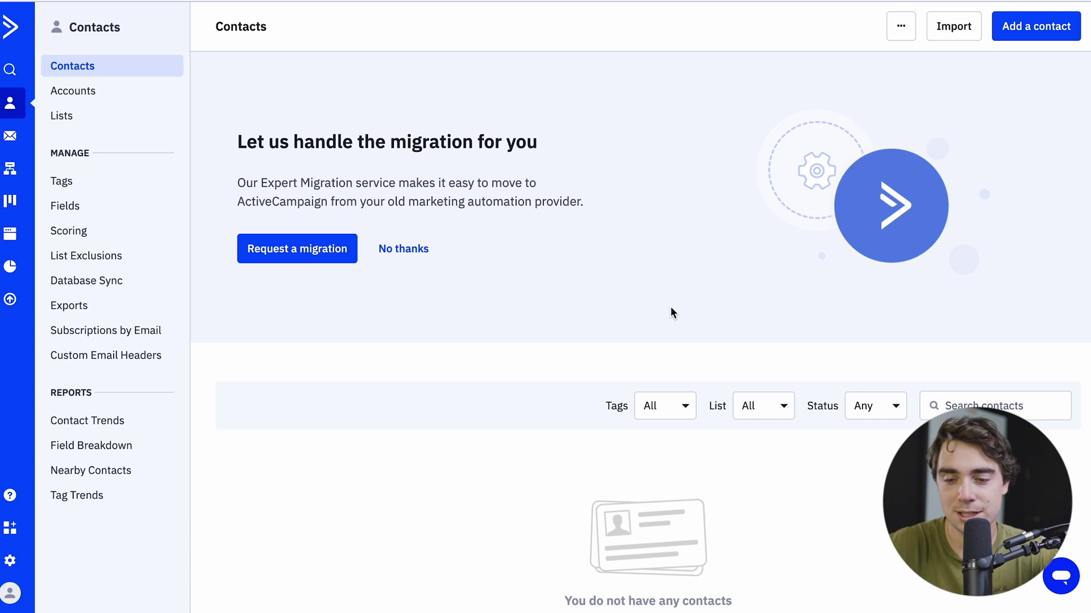
click(953, 27)
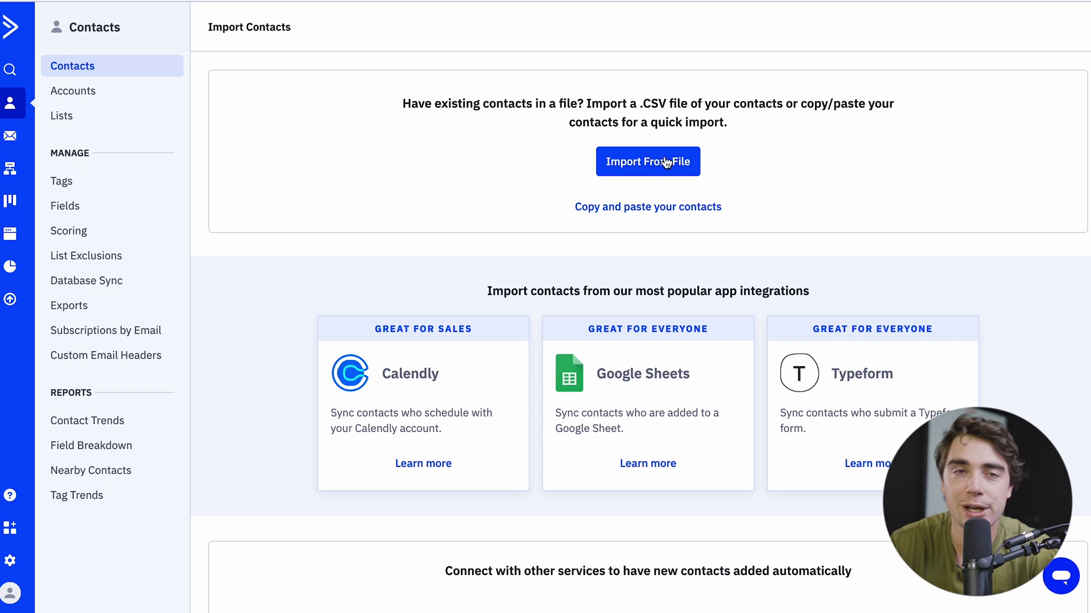
scroll(623, 211, down, 8)
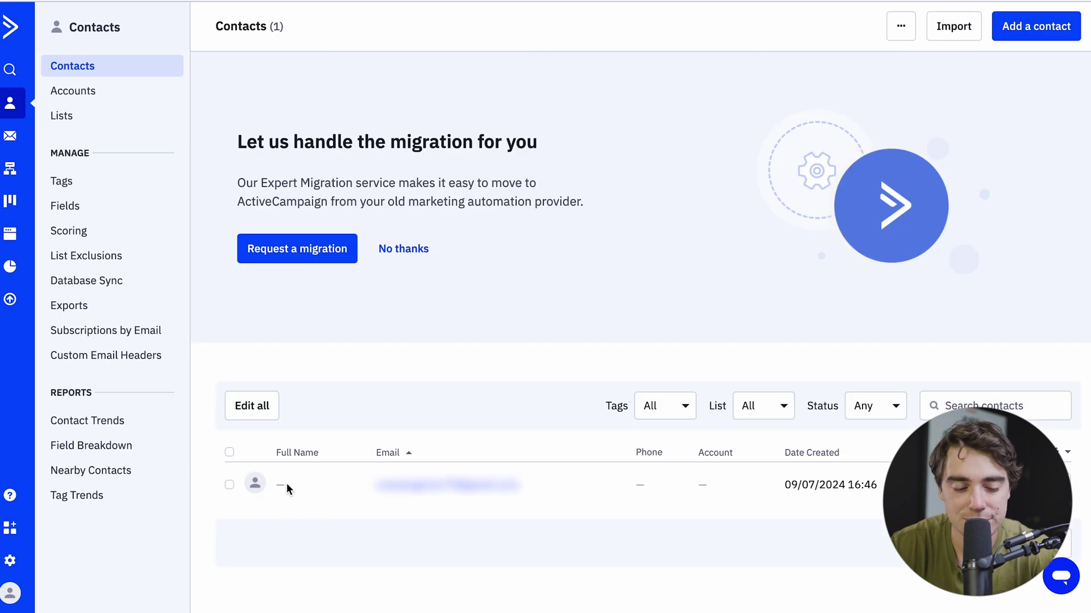
- Open the unnamed contact's detail page from the Contacts list
click(255, 484)
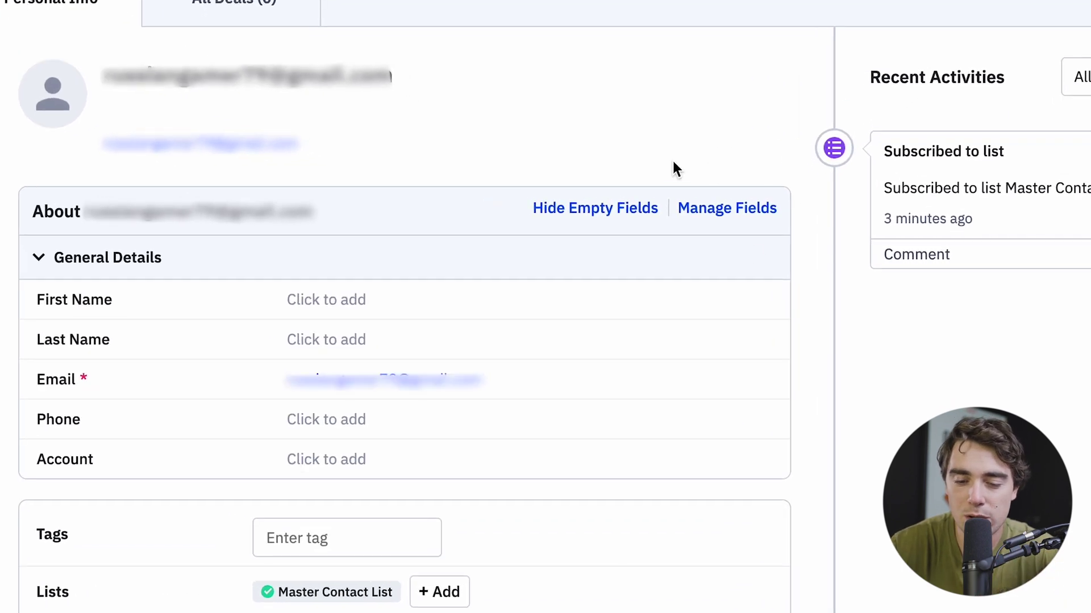
click(701, 210)
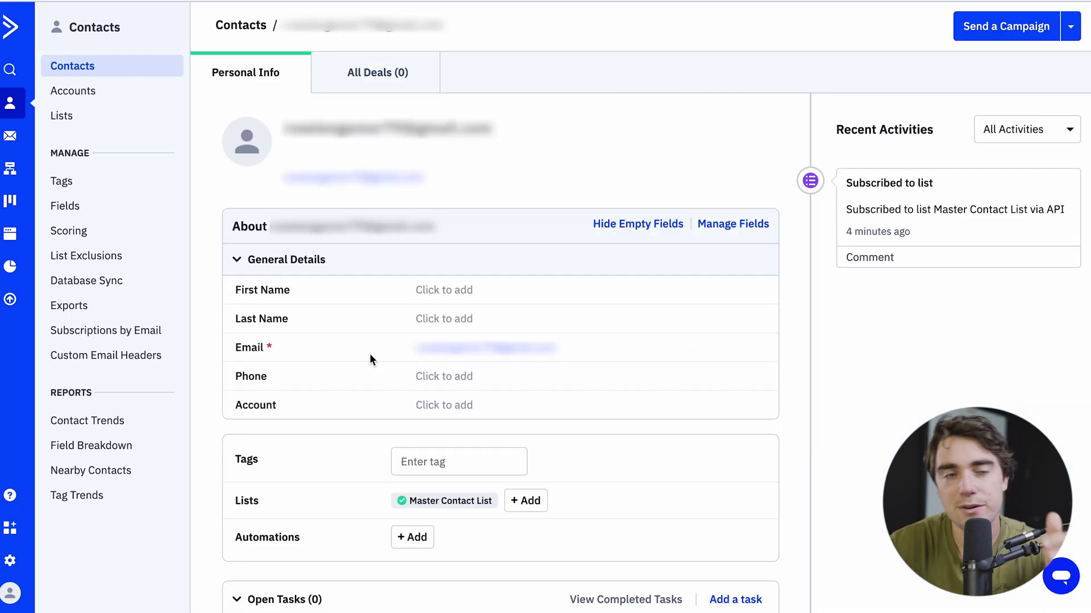
scroll(409, 454, down, 2)
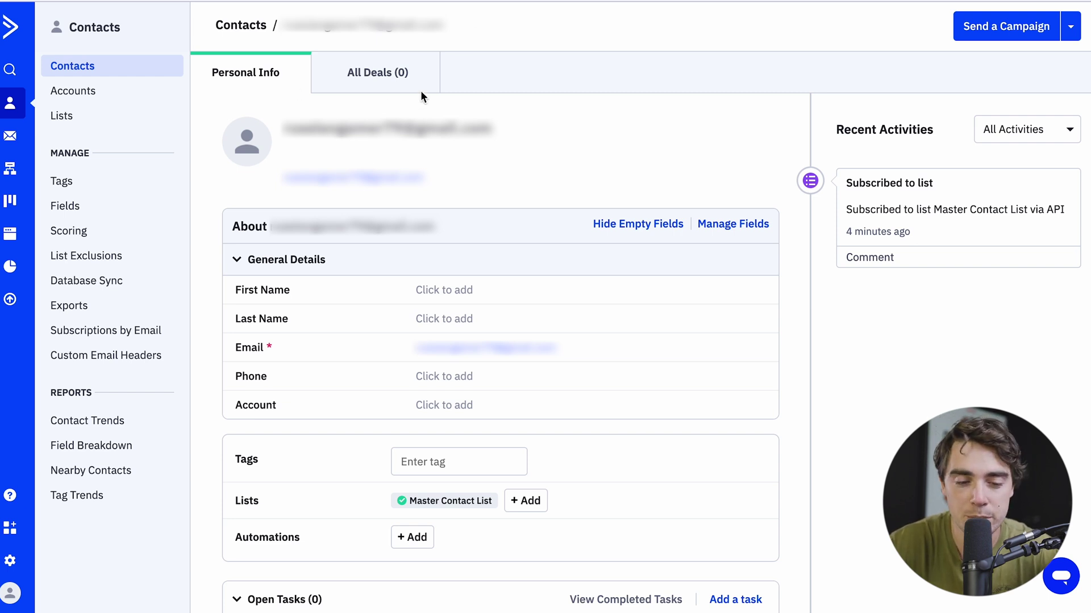
click(384, 78)
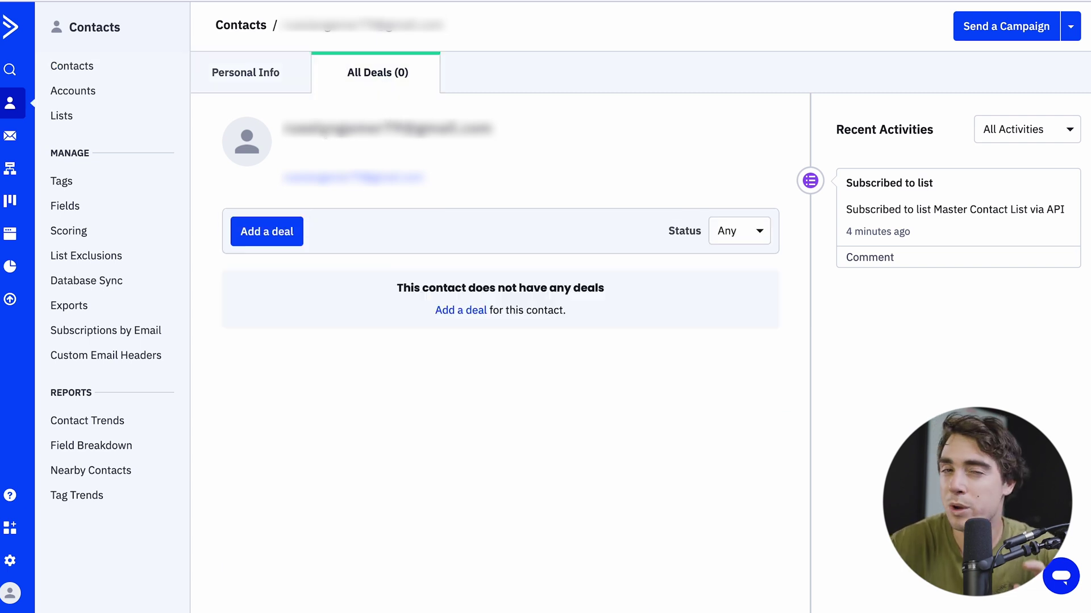
- Create a deals pipeline named 'Testing Pipeline' with manual deal assignment
click(71, 66)
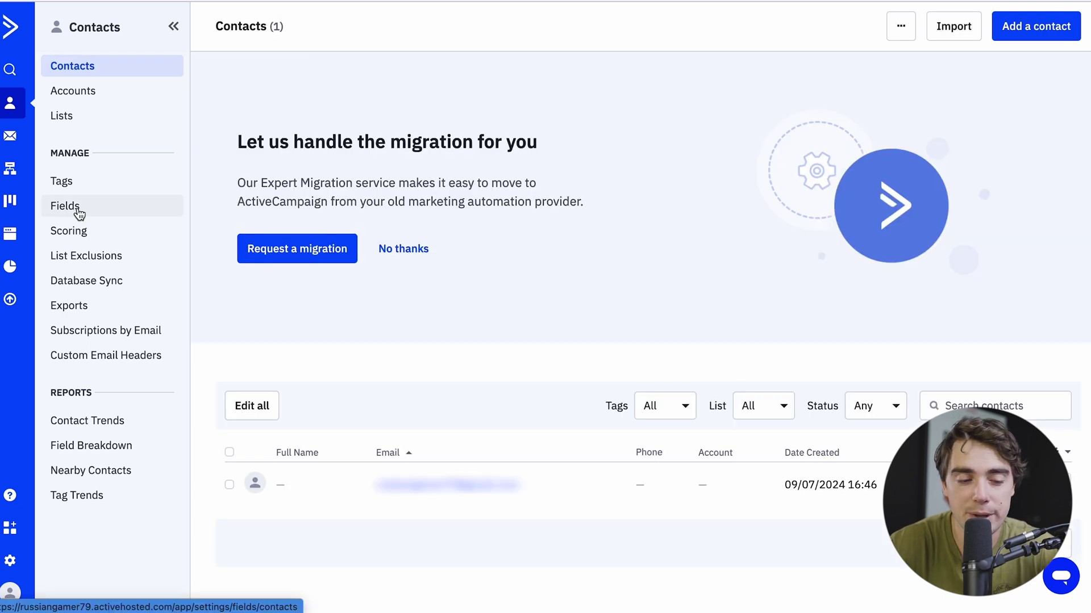
click(6, 202)
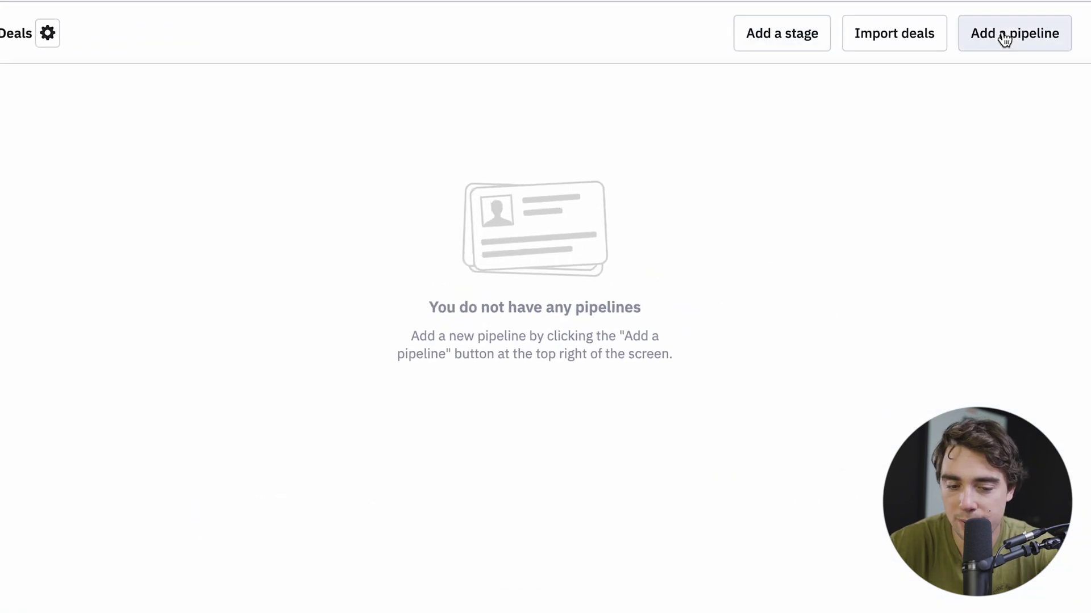
click(1035, 26)
text(Testing Pipeline)
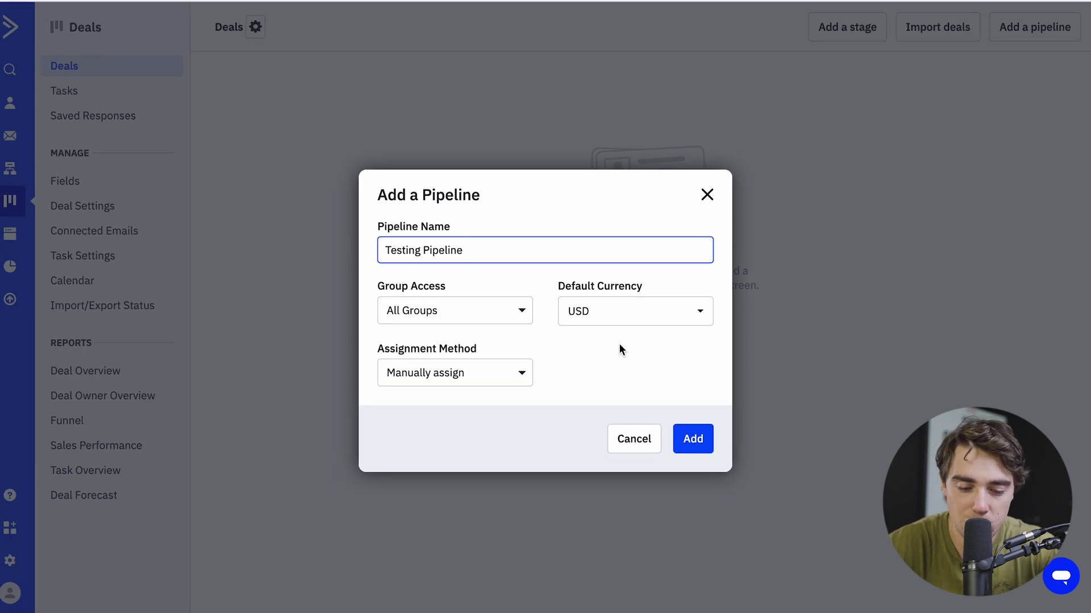
click(484, 379)
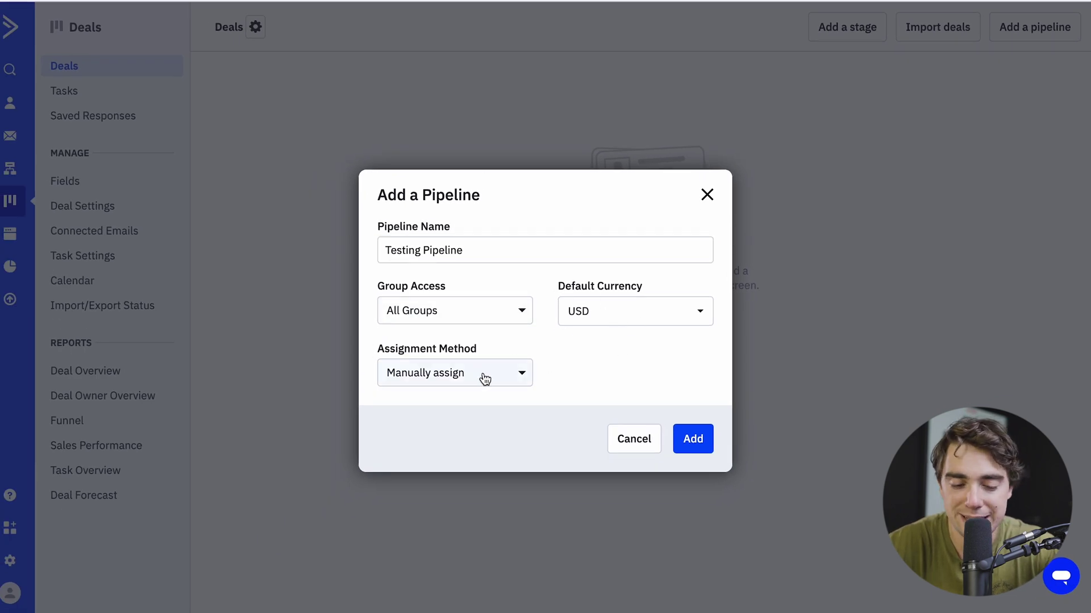
click(484, 379)
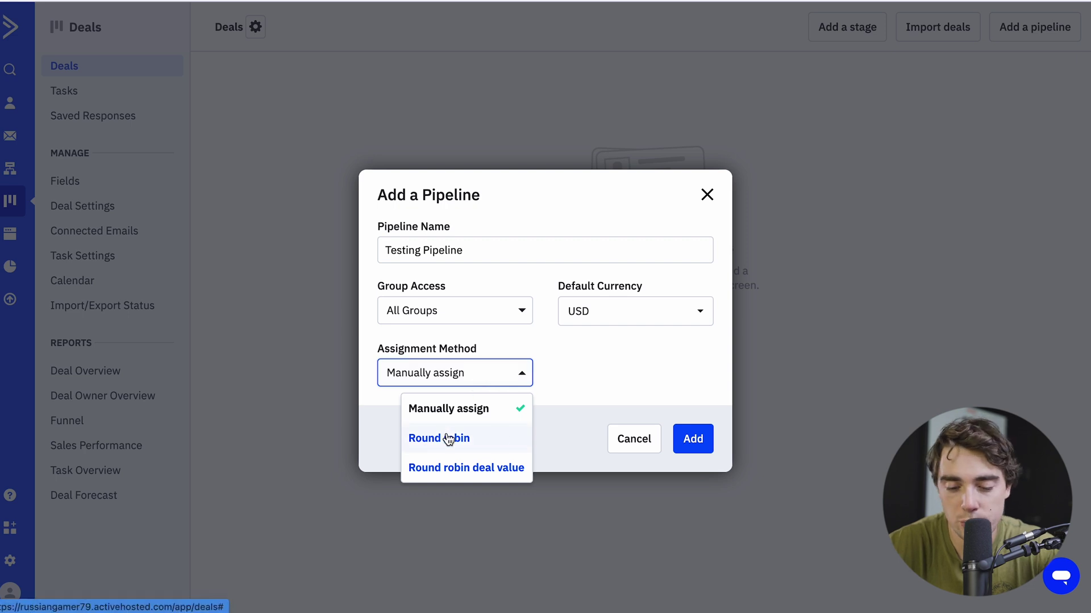
click(568, 438)
click(709, 439)
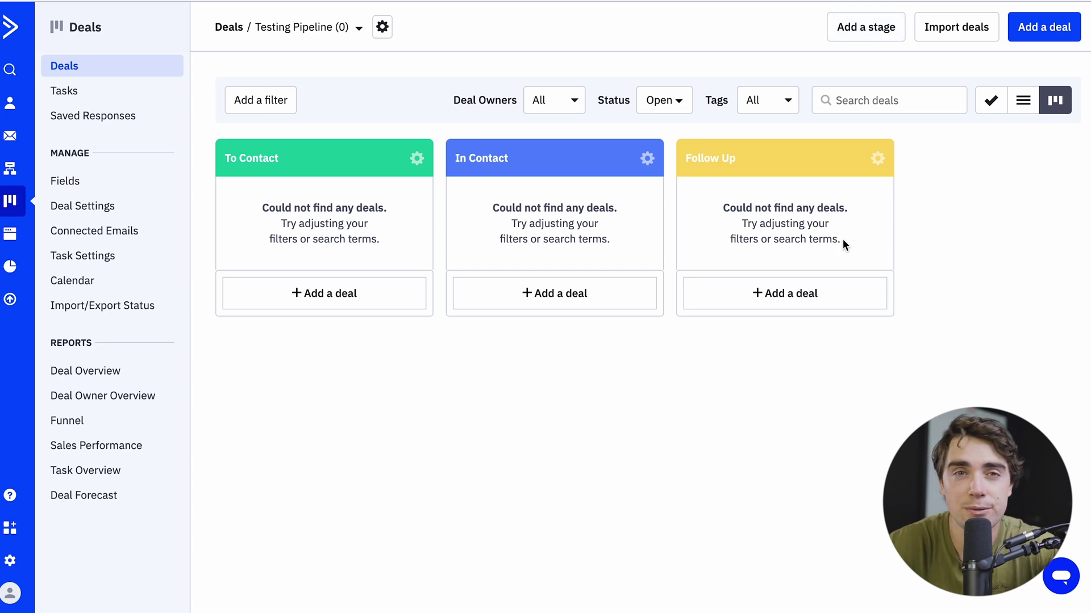
click(1044, 27)
- Title the new deal 'Testing' and set its forecasted close date to 09/25/2024
text(Testing)
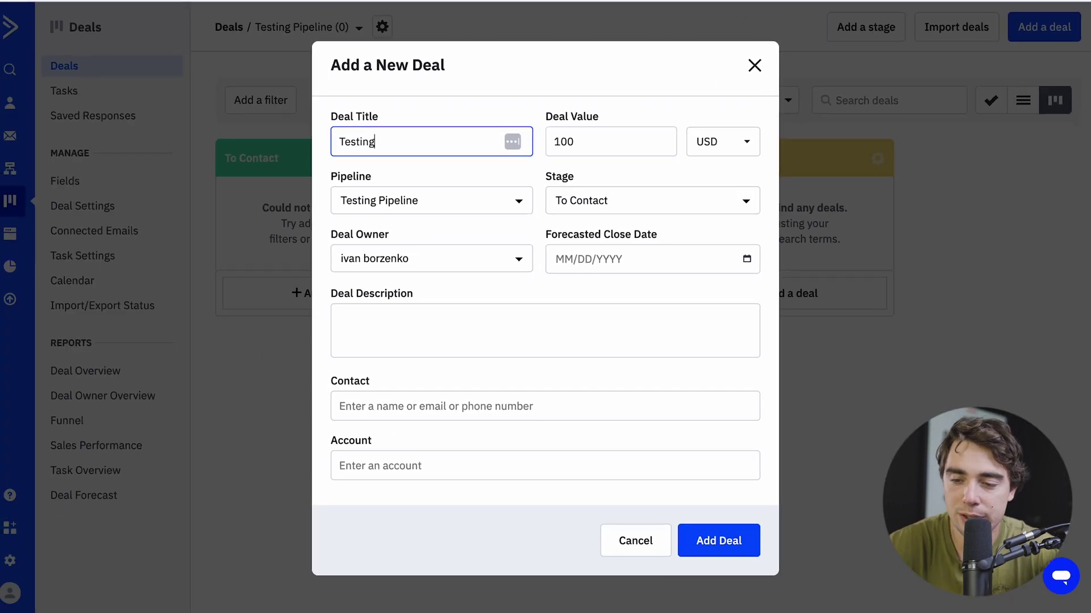
key(Return)
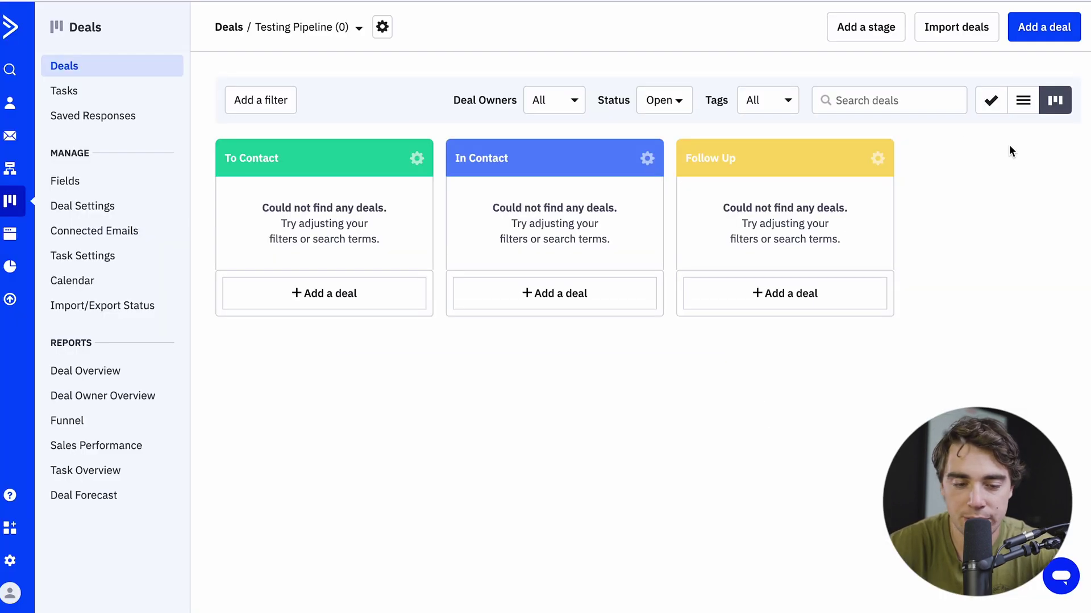
click(1044, 27)
text(Testing)
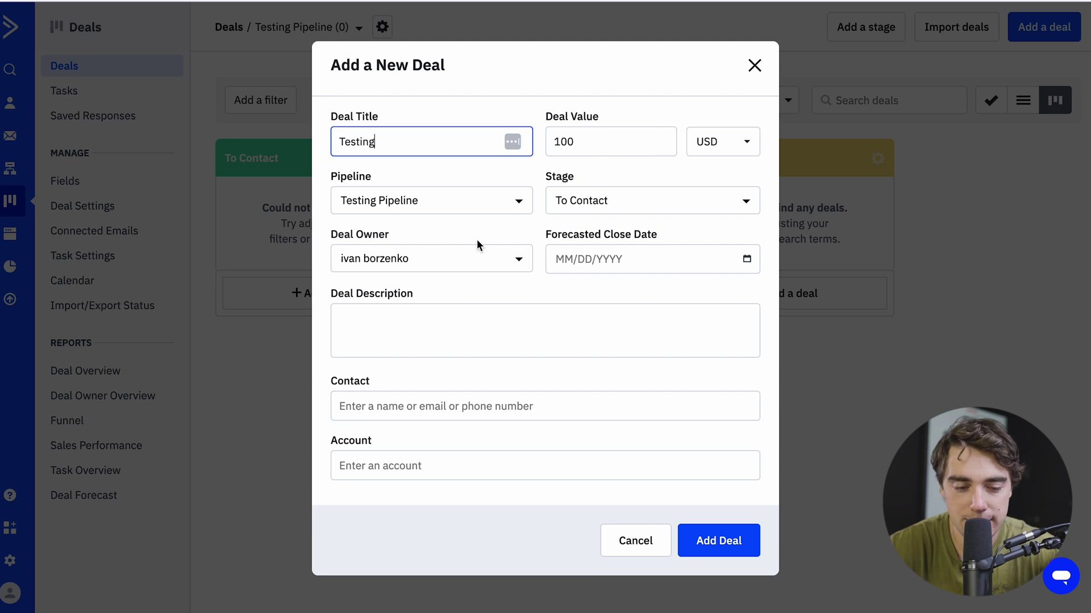
click(584, 257)
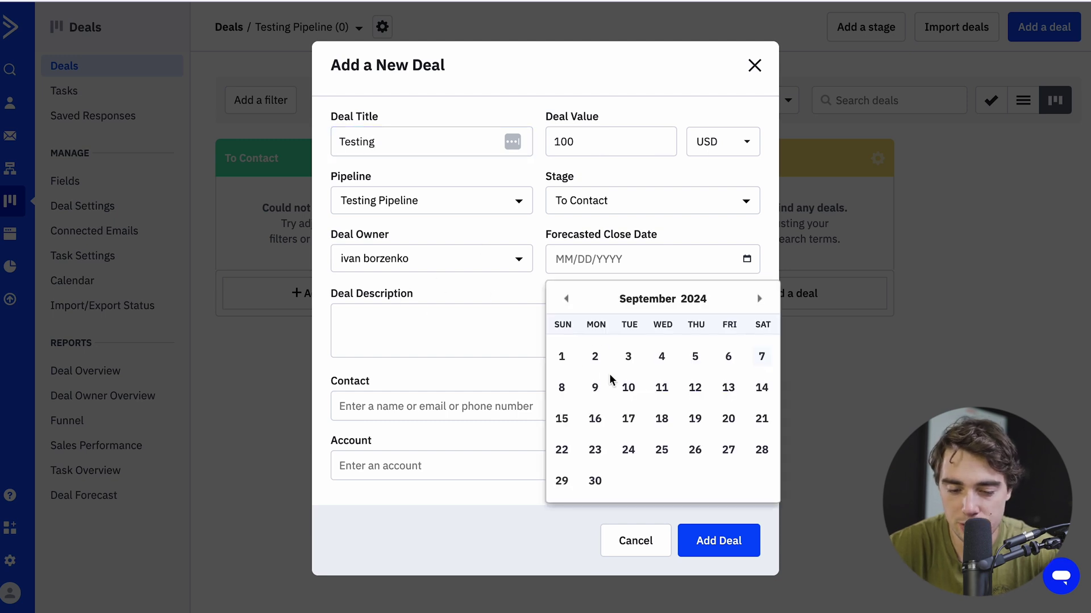
click(662, 451)
- Give the deal description 'testing', attach the existing contact, and save it
click(392, 334)
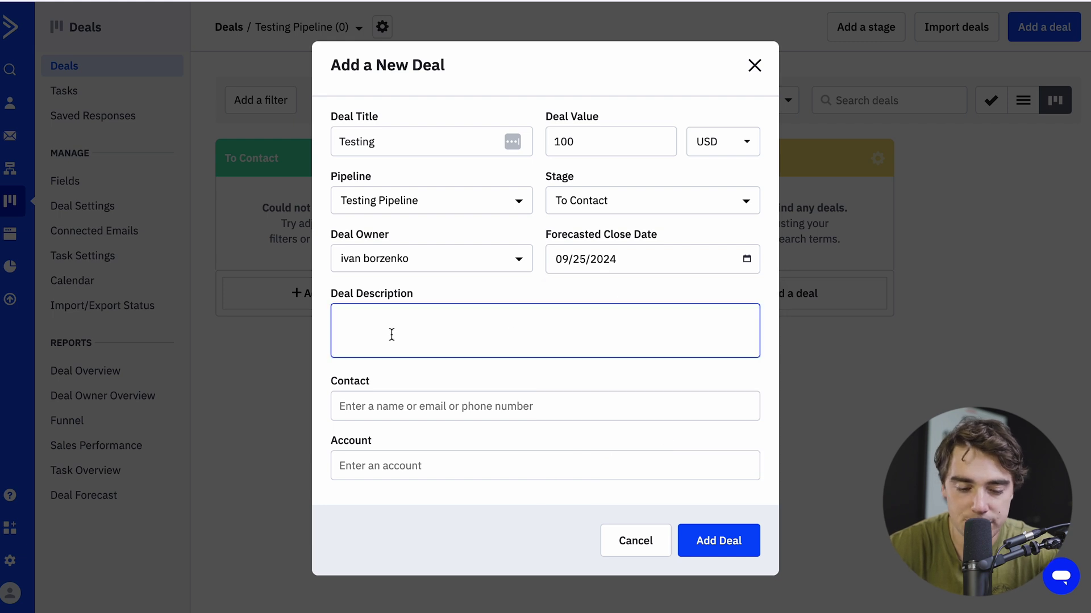
text(testing)
key(Tab)
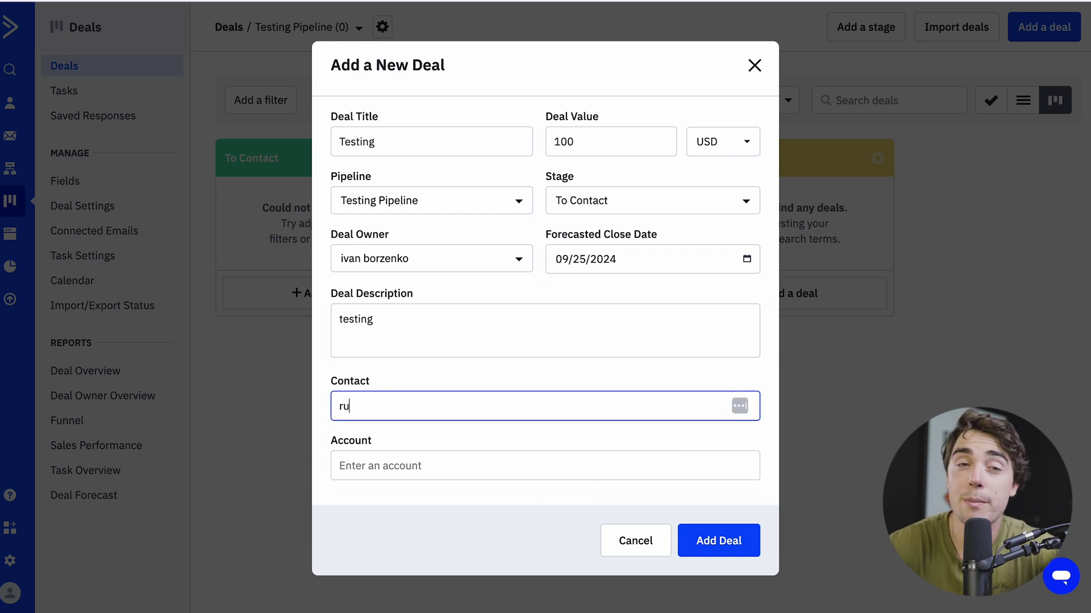
text(ivan bo)
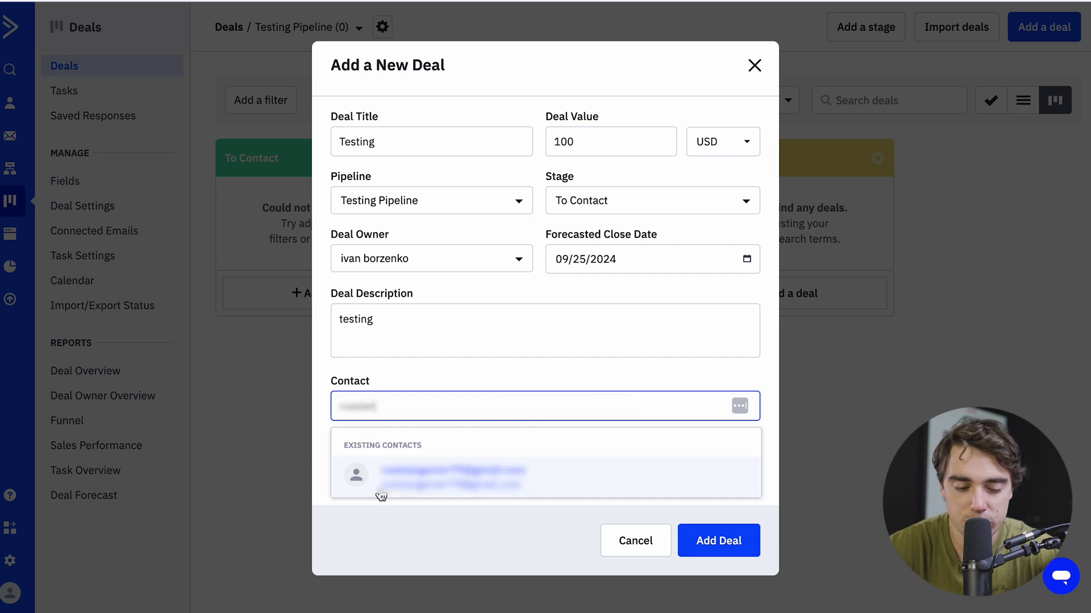
click(380, 483)
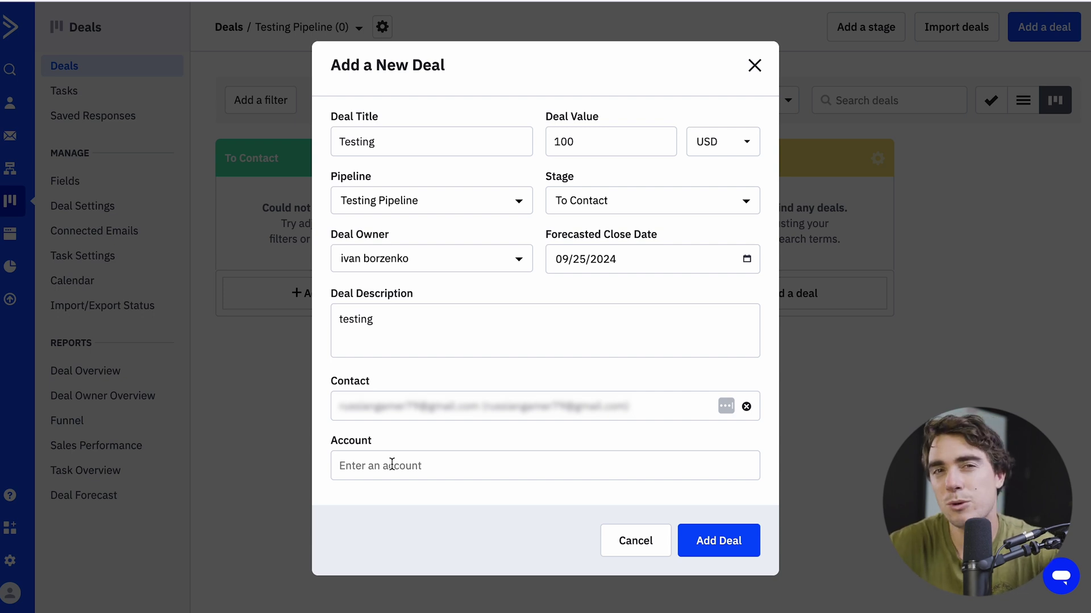
click(720, 542)
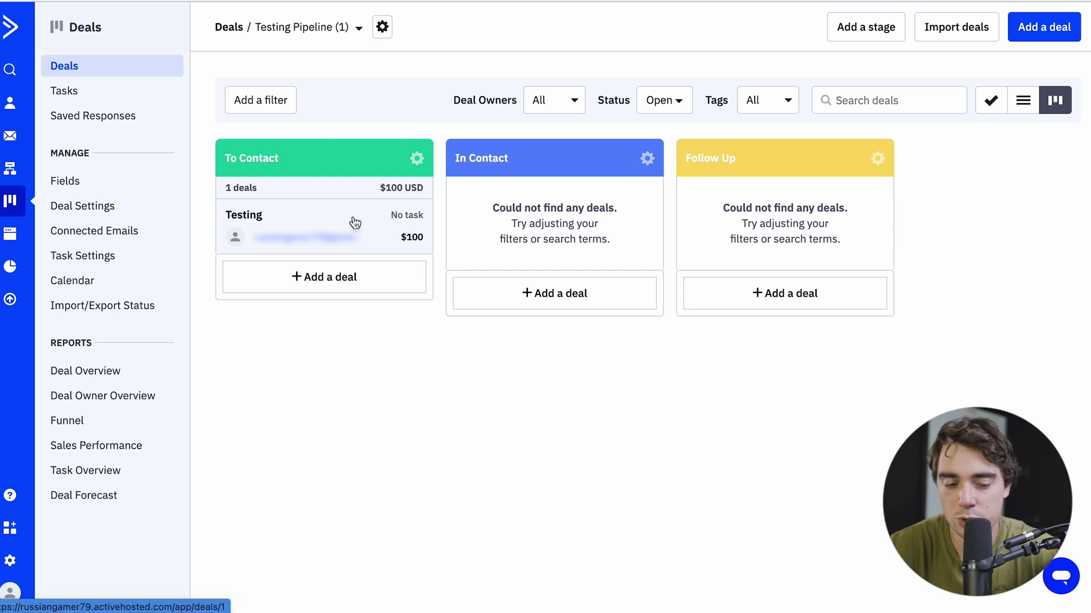
- Drag the Testing deal card between stages, leaving it in To Contact
drag(392, 233, 579, 177)
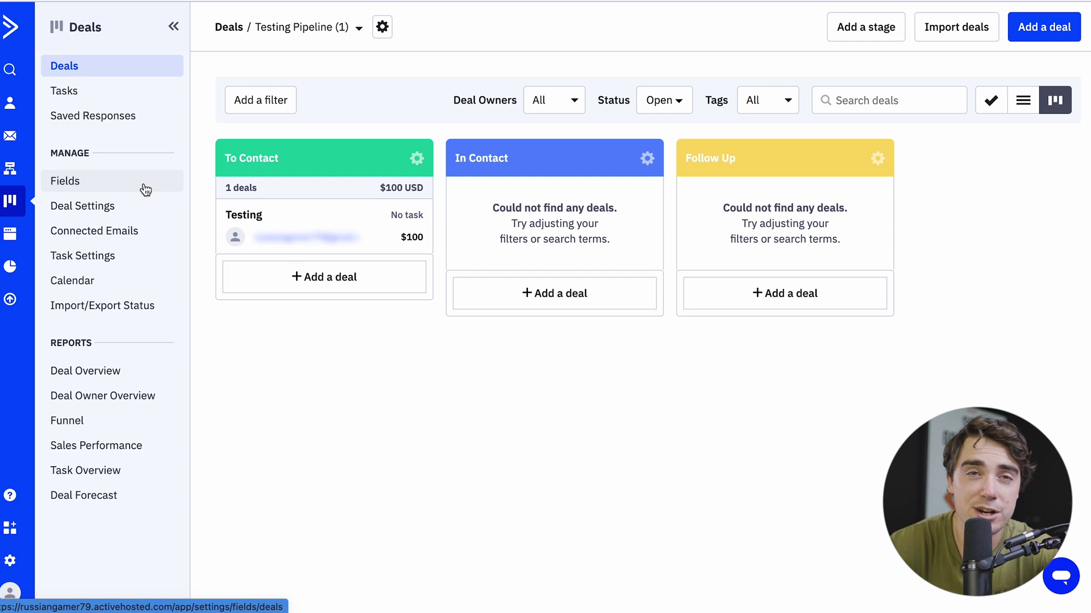
- Review the deal, contact and account field lists, then go to Automations
click(108, 185)
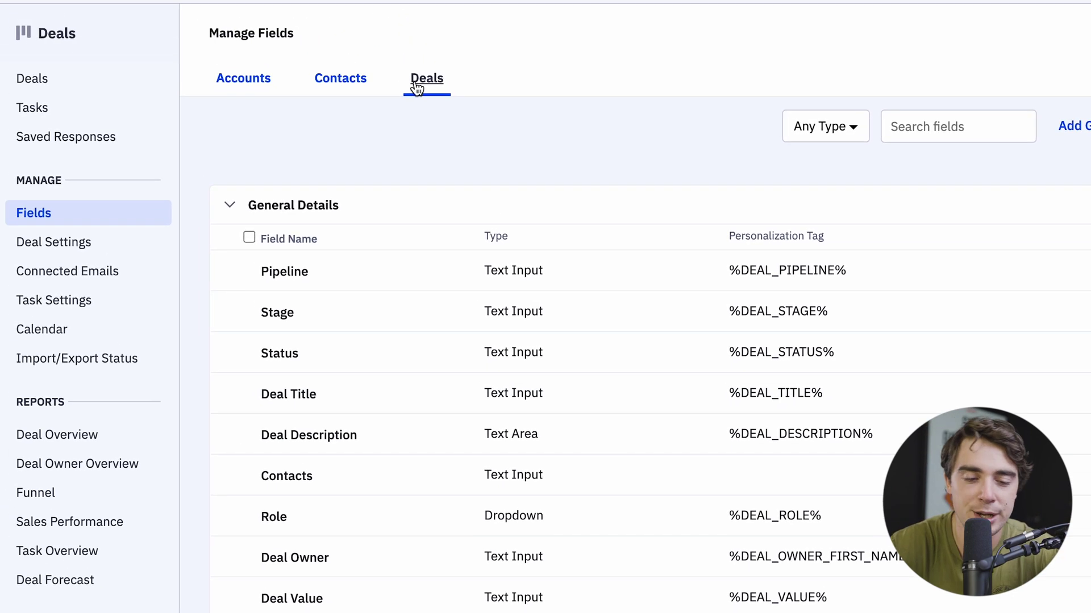
click(361, 80)
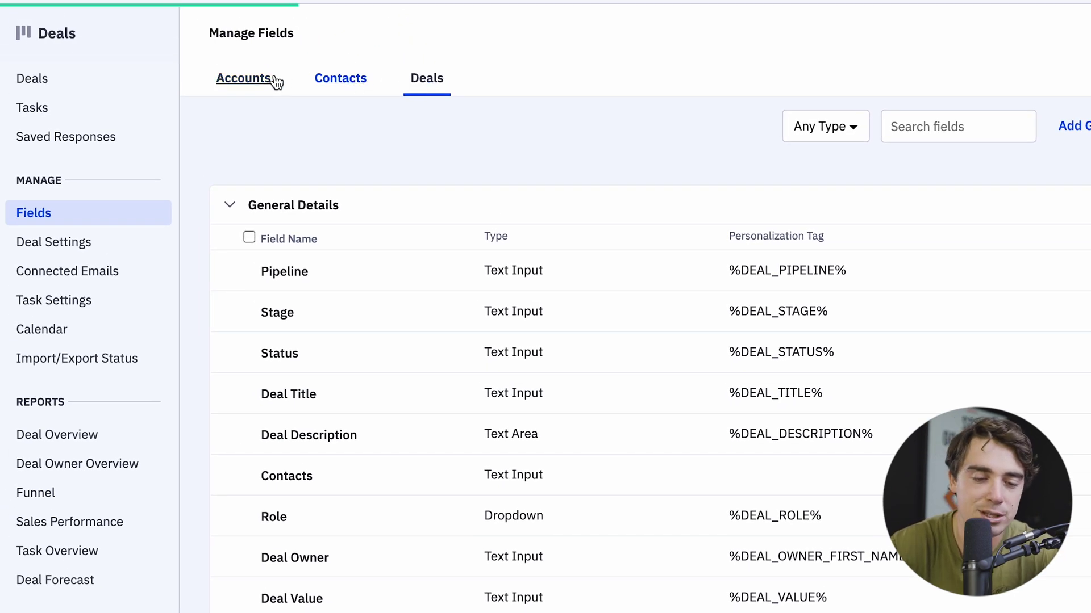
click(272, 81)
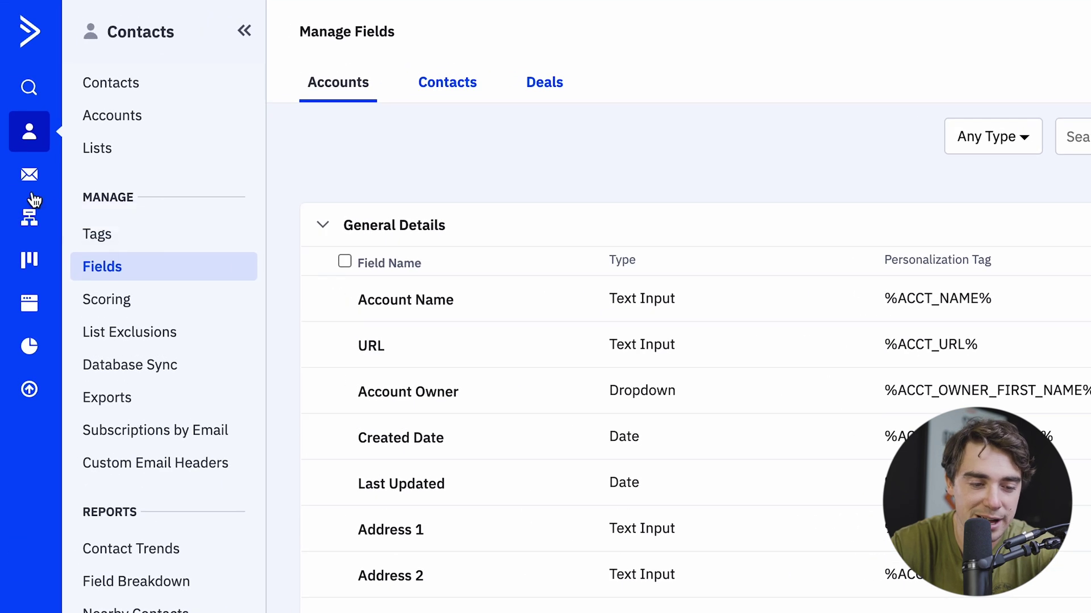
click(29, 215)
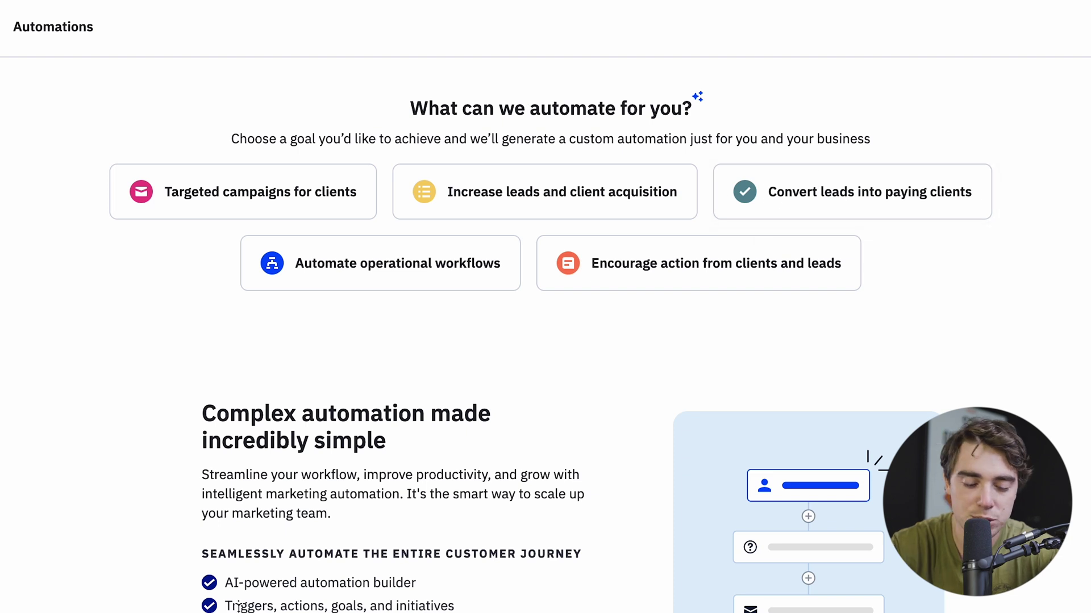
- Load the Accounting/Financial 'Segmented Form Follow-up and Deal Creation' recipe into the builder
click(288, 541)
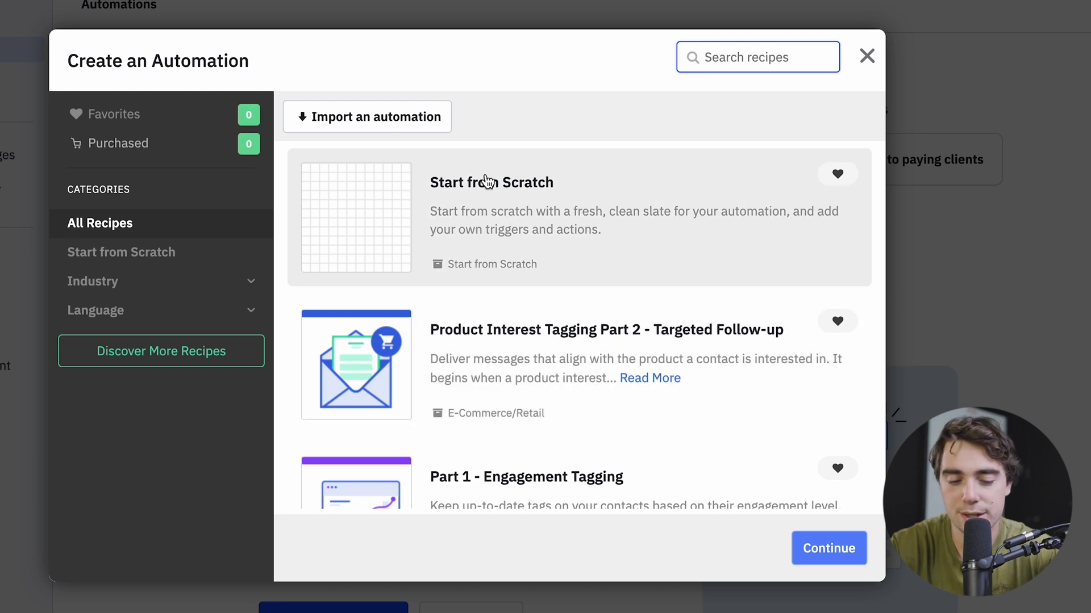
click(245, 283)
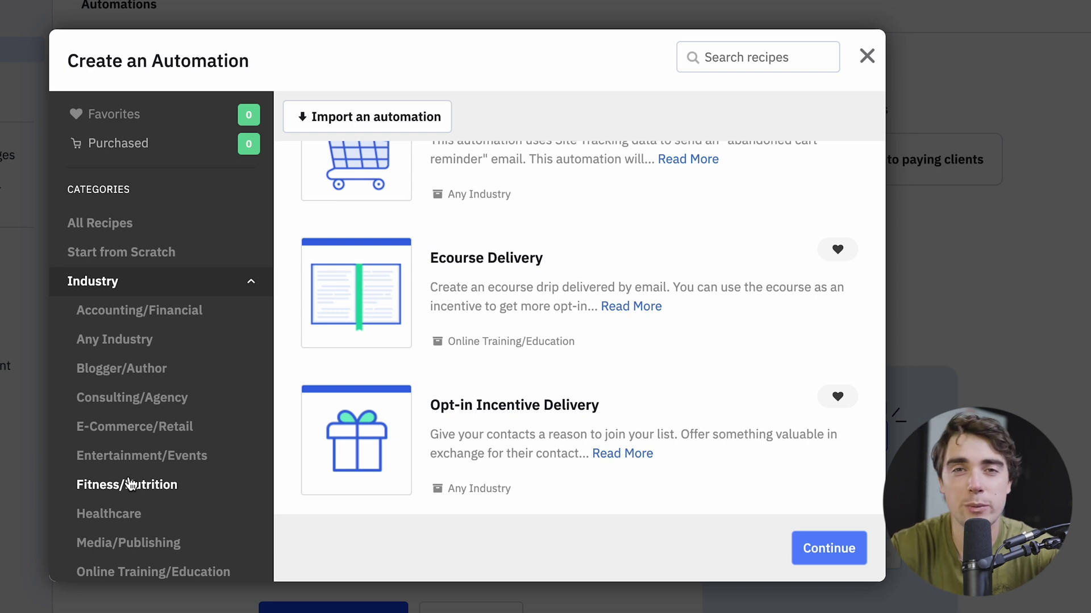
click(123, 322)
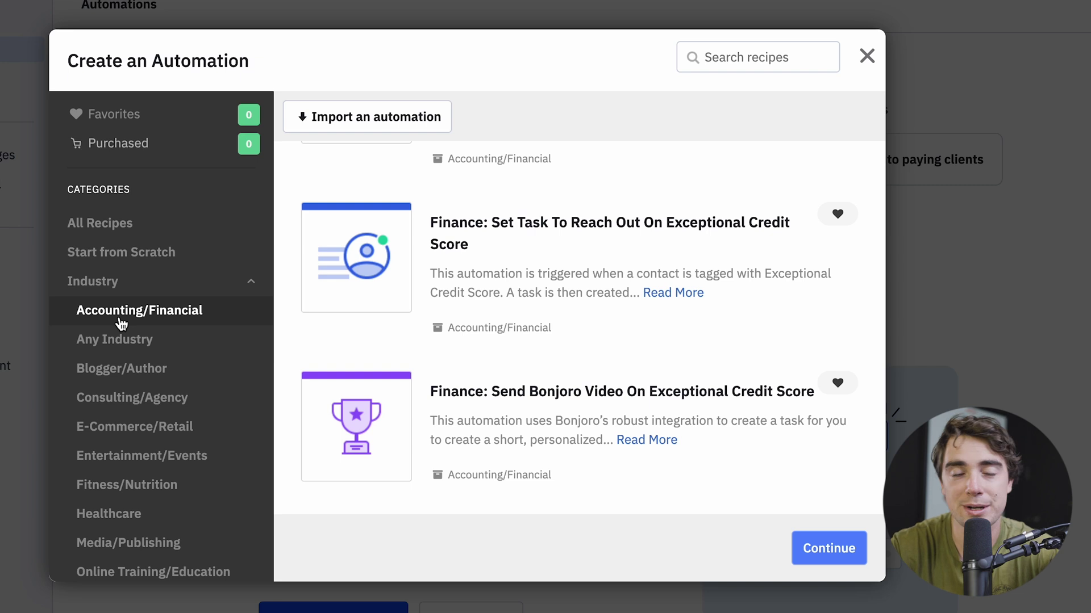
scroll(471, 201, up, 5)
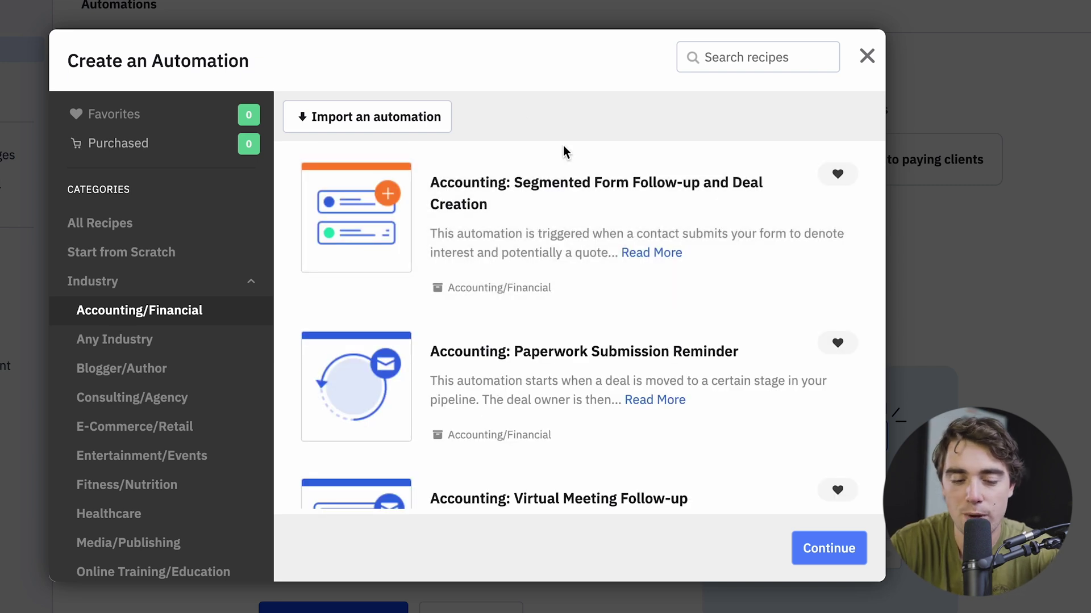
click(523, 194)
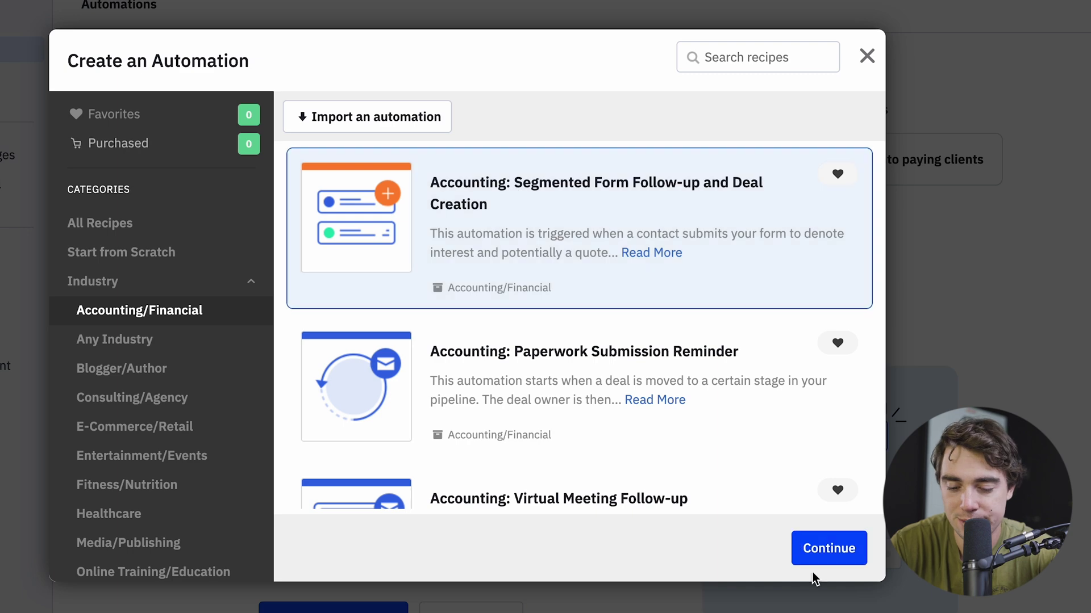
click(818, 549)
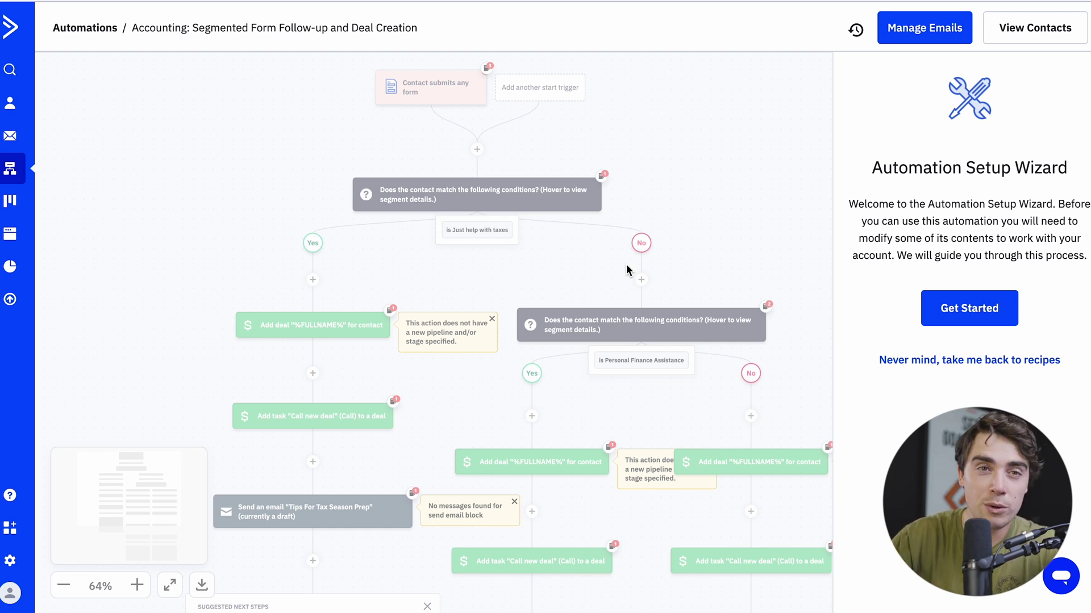
- Zoom and pan the canvas to inspect the form-submission trigger and taxes segment branch
scroll(626, 264, up, 3)
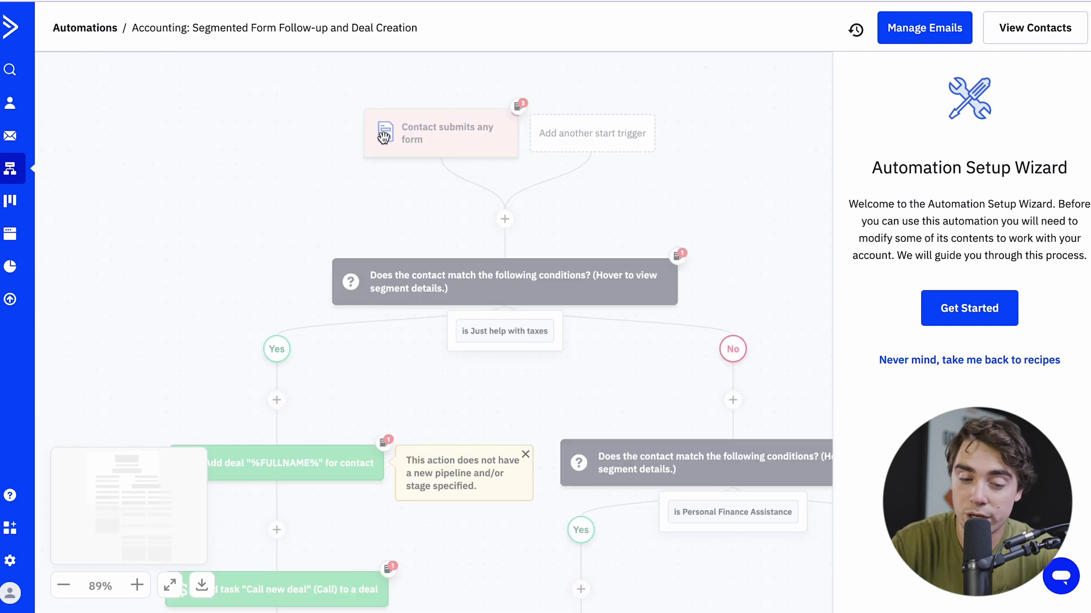
drag(502, 111, 496, 96)
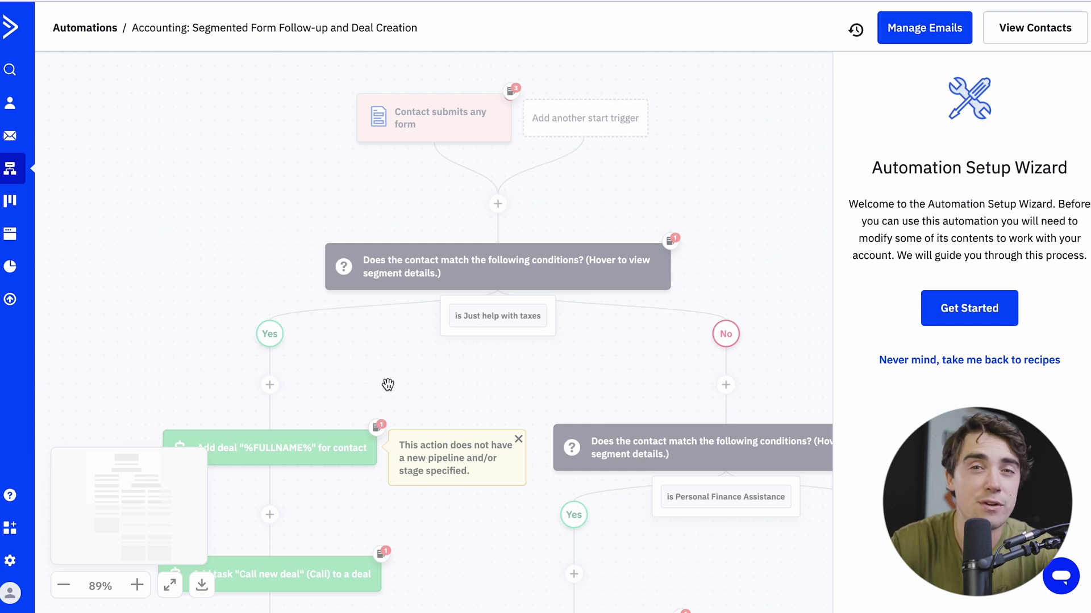
scroll(663, 335, right, 1)
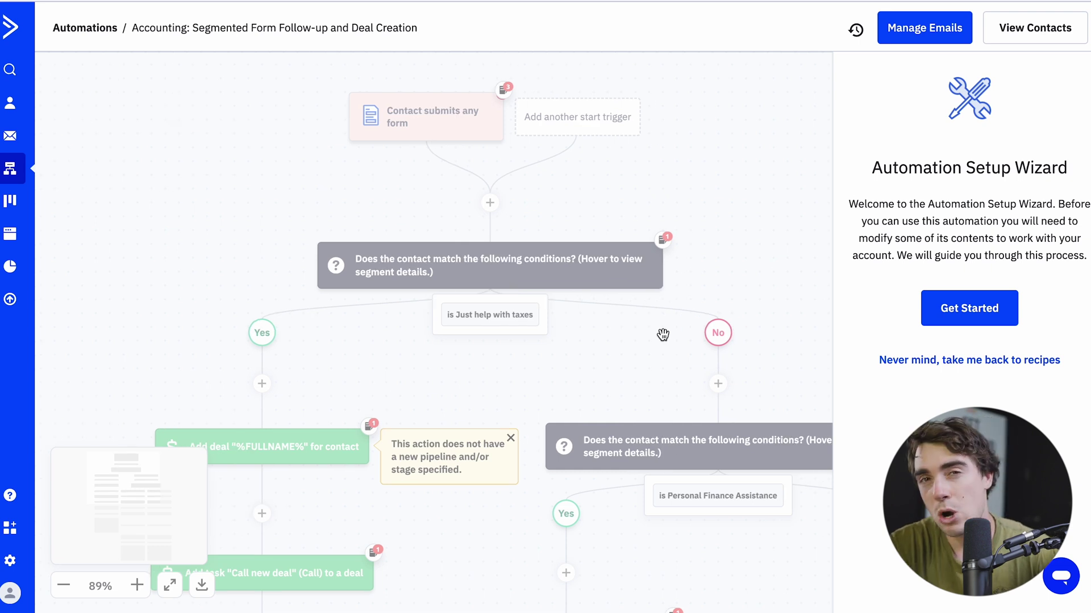
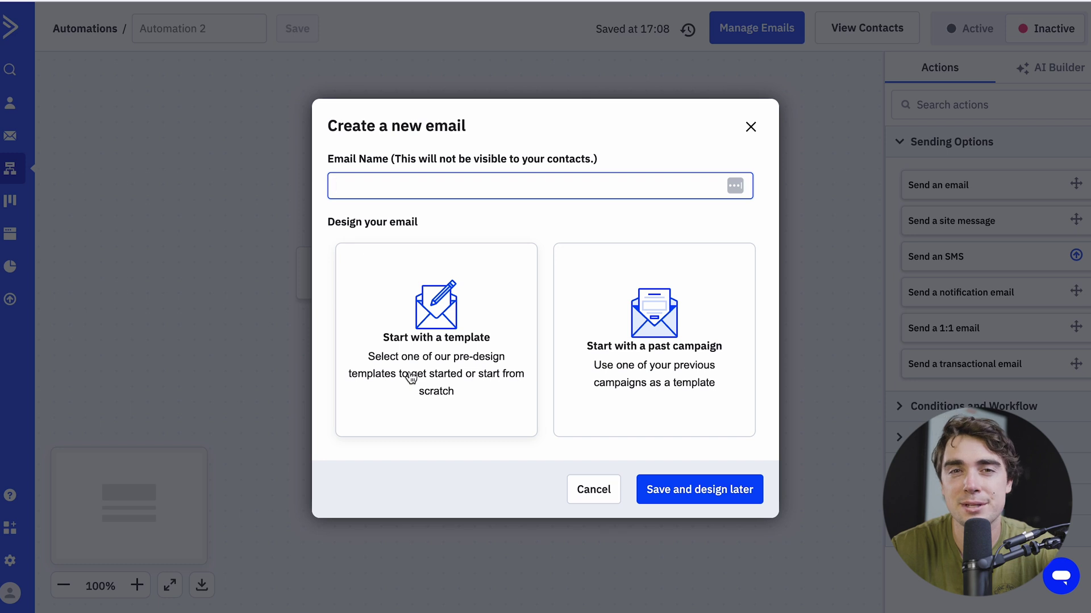
- Name the new email 'test' and start it from a template in the Email Designer
click(374, 183)
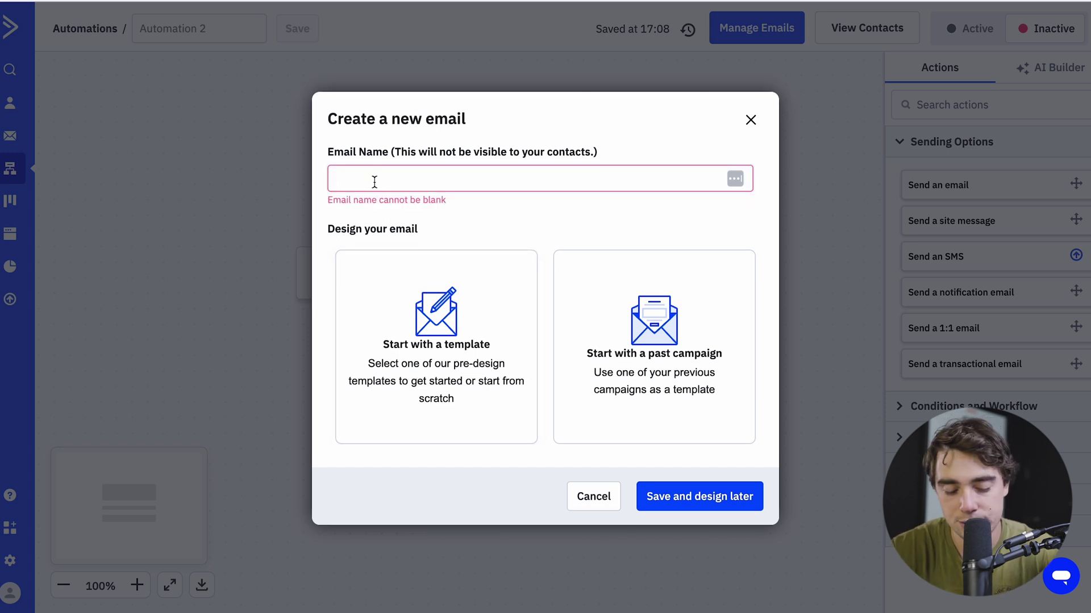
text(test)
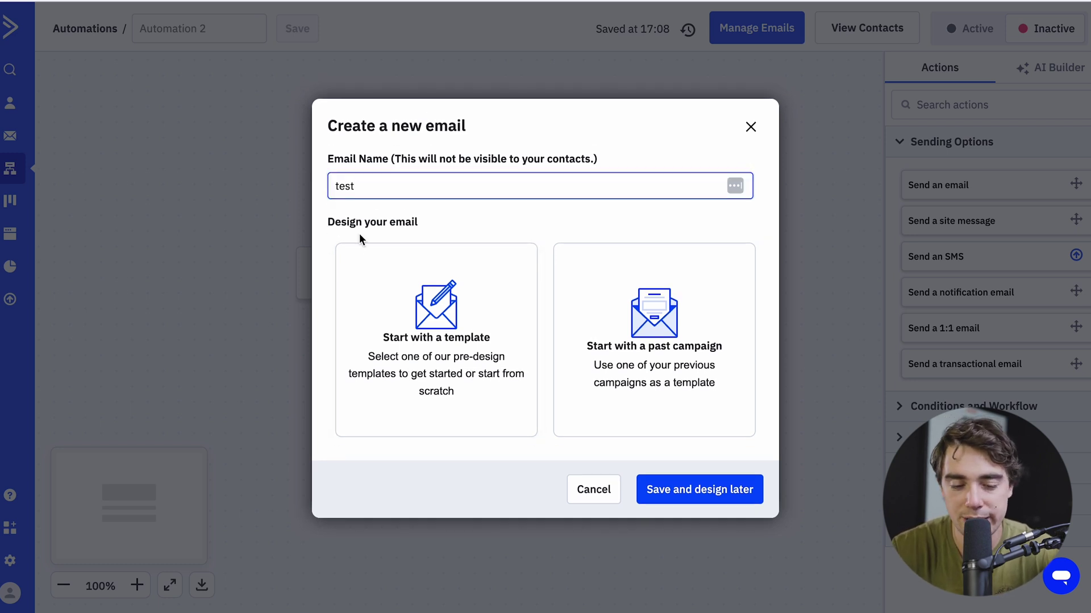
click(390, 308)
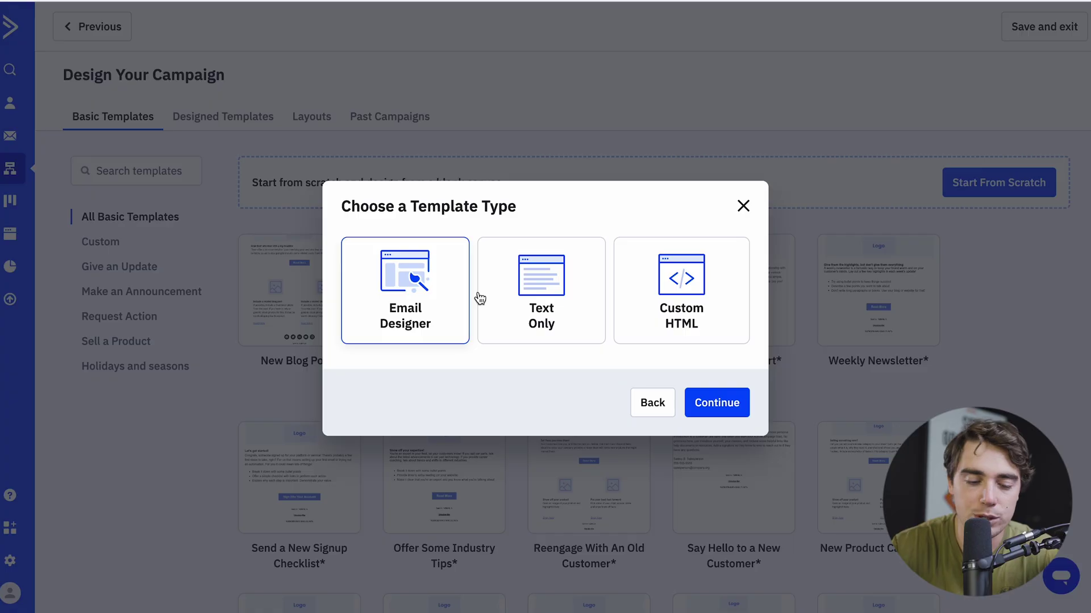
click(707, 403)
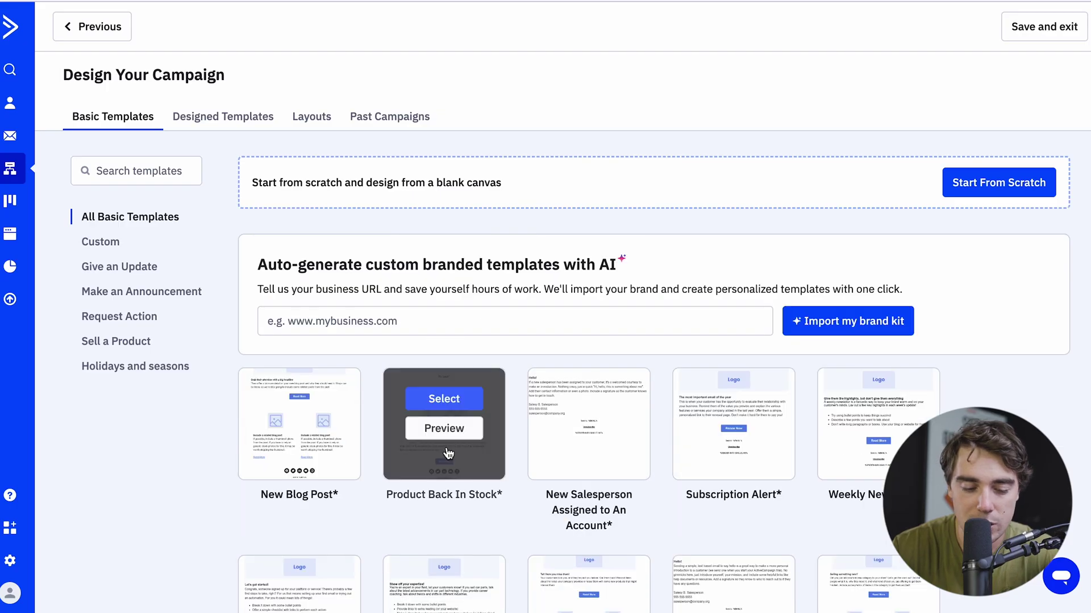
- Choose the Product Back In Stock template and enter the subject 'te'
click(428, 403)
click(457, 374)
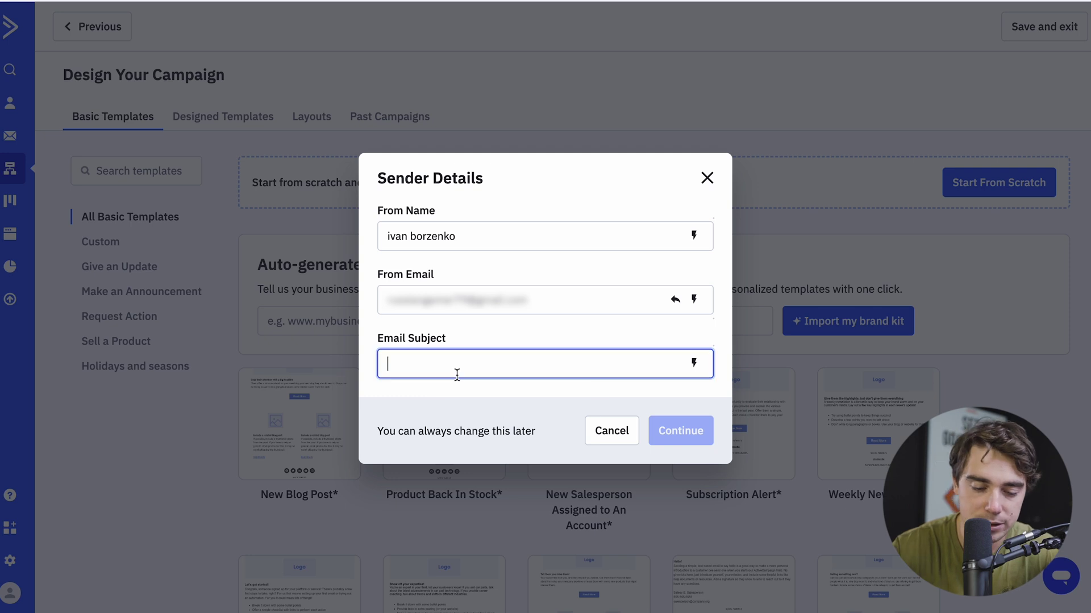
text(te)
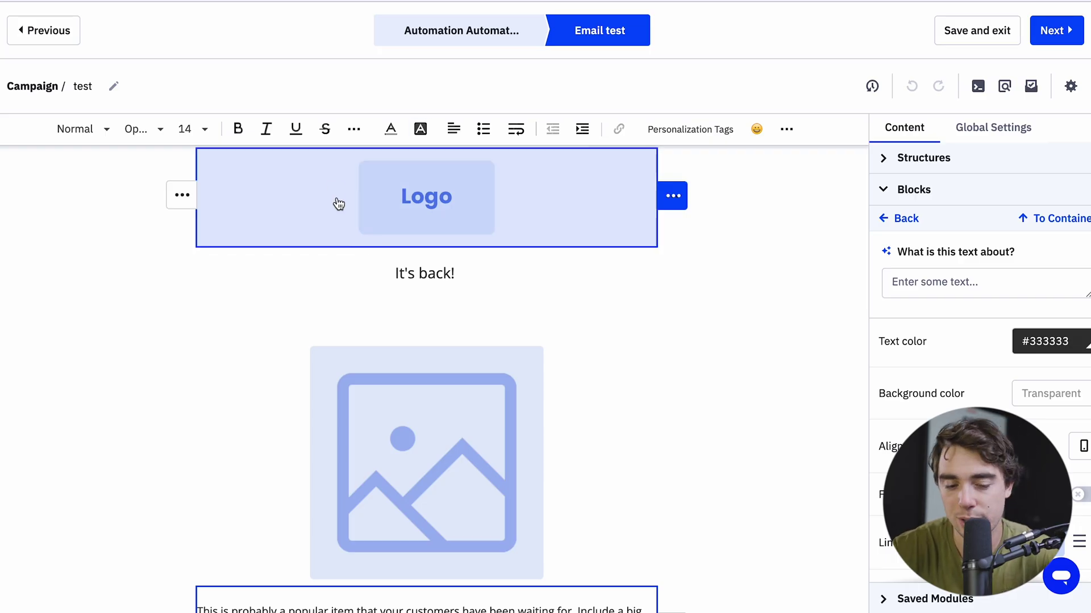
- Scroll down the 'test' email canvas and show the Personalization Tags list
scroll(400, 239, down, 3)
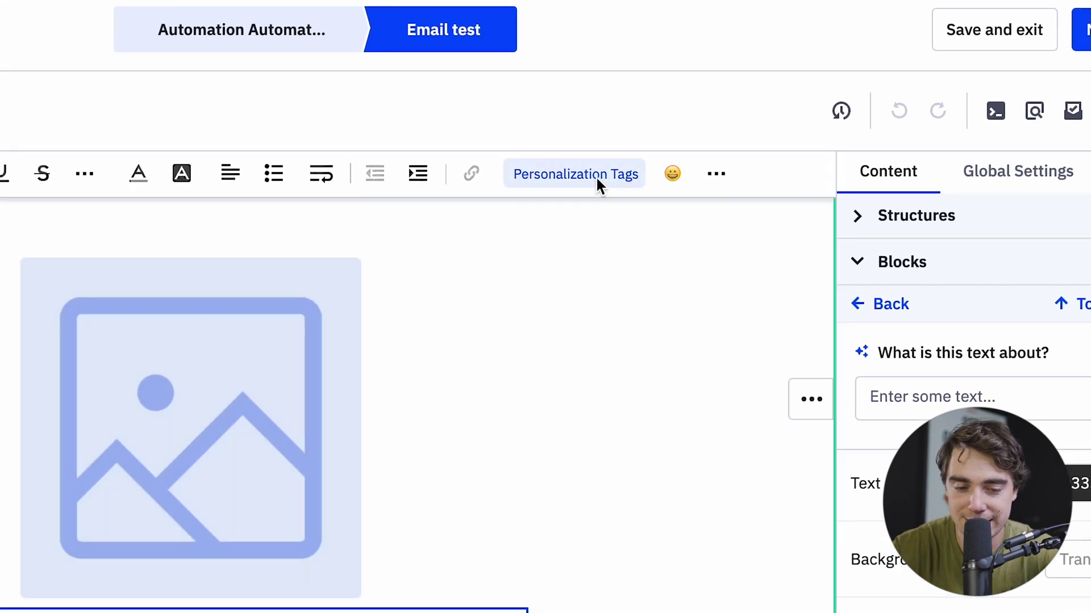
click(699, 130)
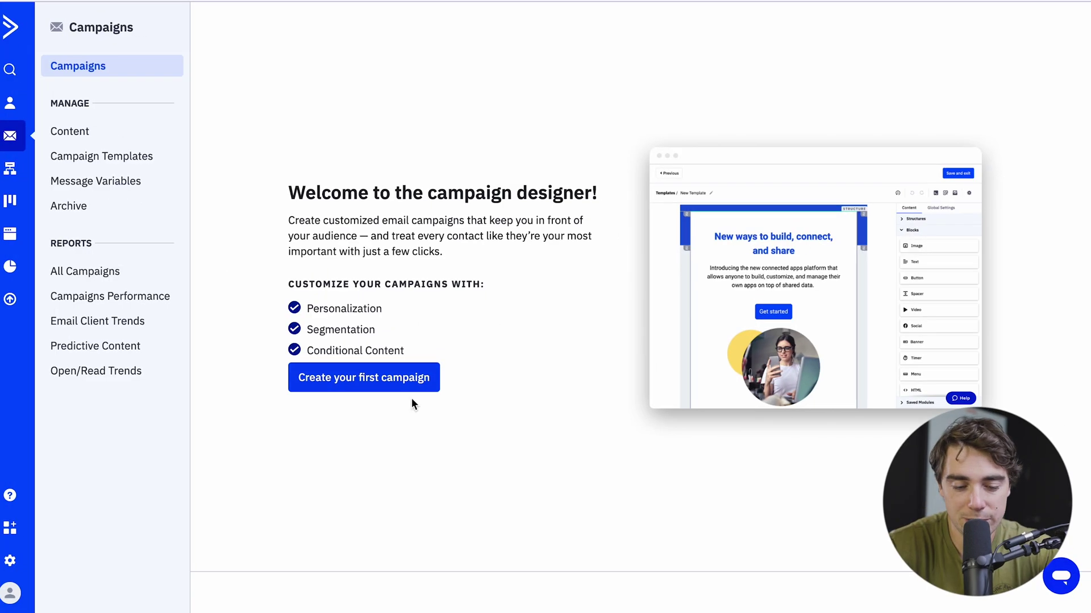
- Start creating the first campaign to reach the campaign type selection
click(341, 378)
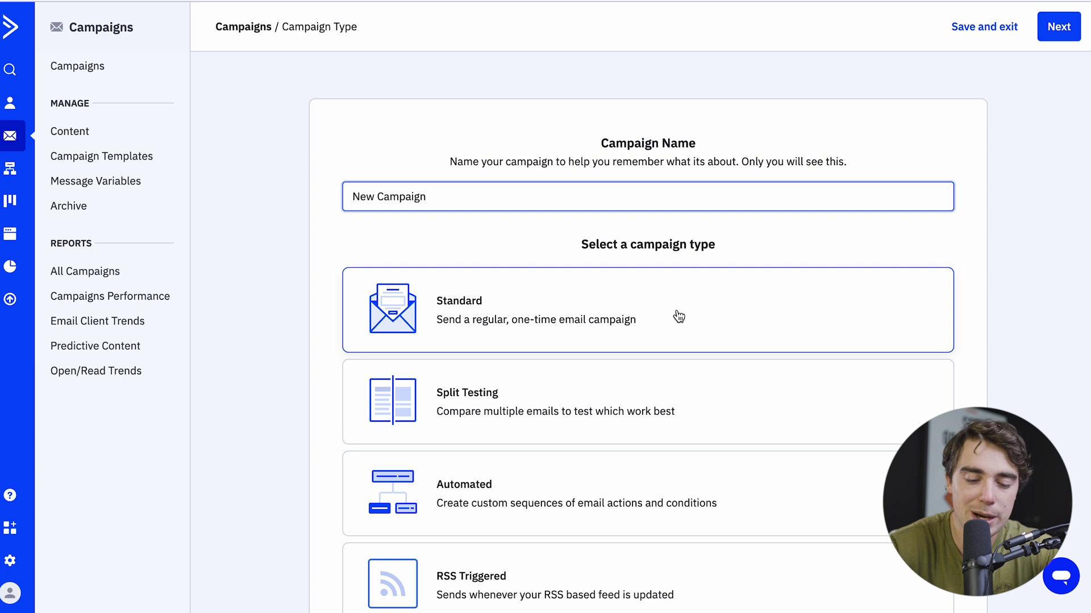
- Continue with 'New Campaign' as a Standard campaign to its settings page
click(1040, 27)
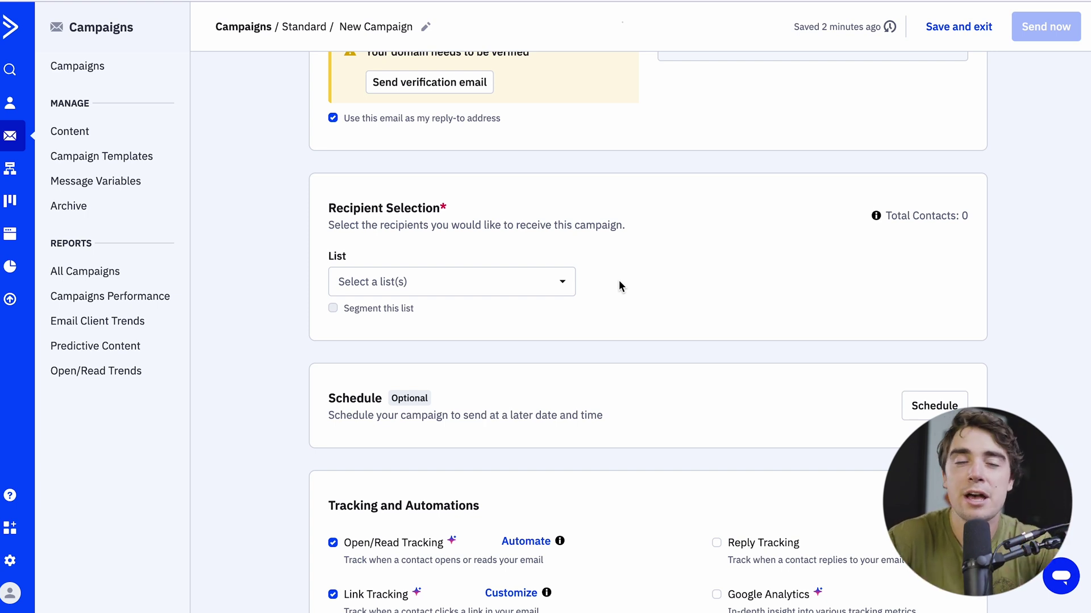
scroll(619, 281, down, 2)
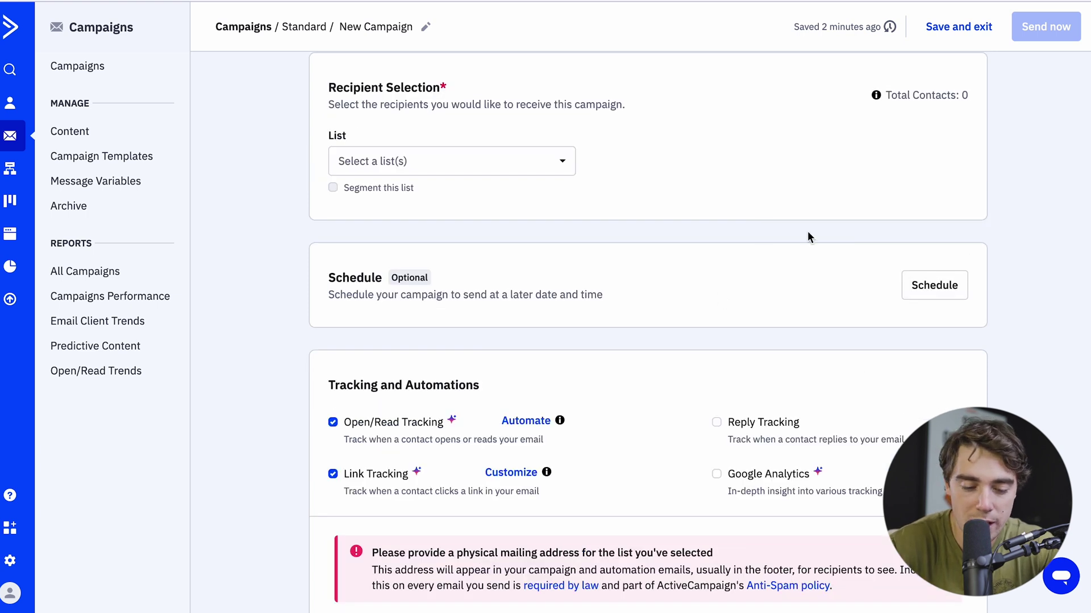
scroll(284, 458, down, 1)
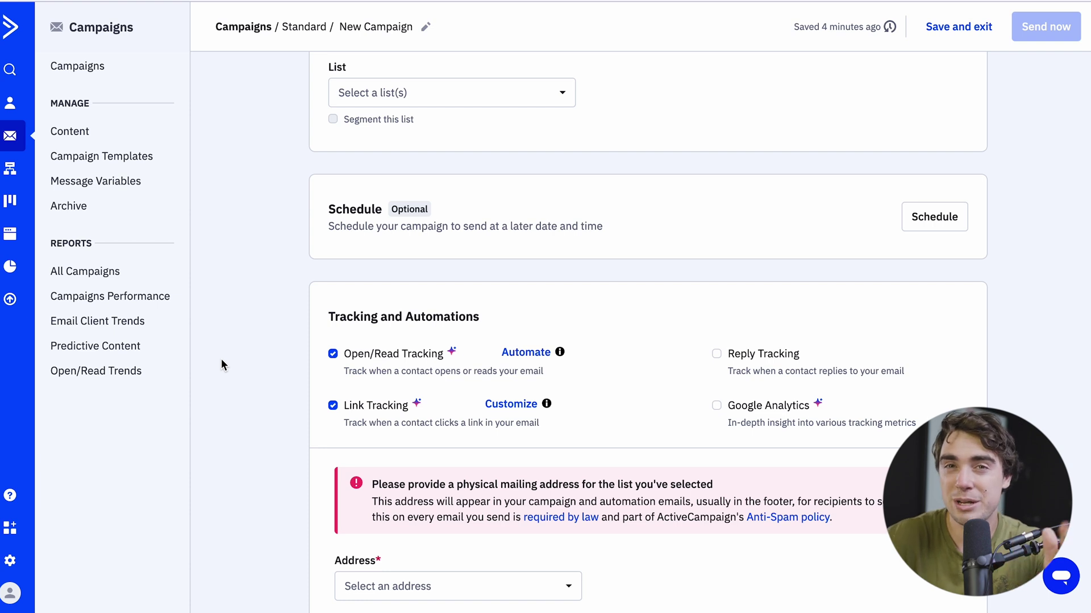
scroll(221, 359, down, 3)
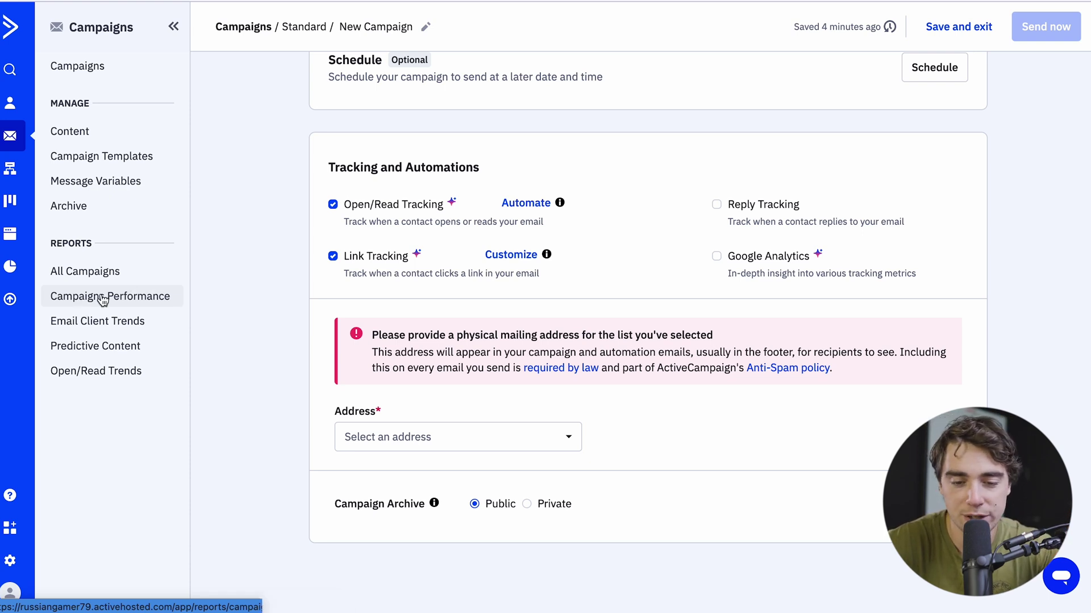
- View the Campaigns Performance report, then the All Campaigns report
click(110, 298)
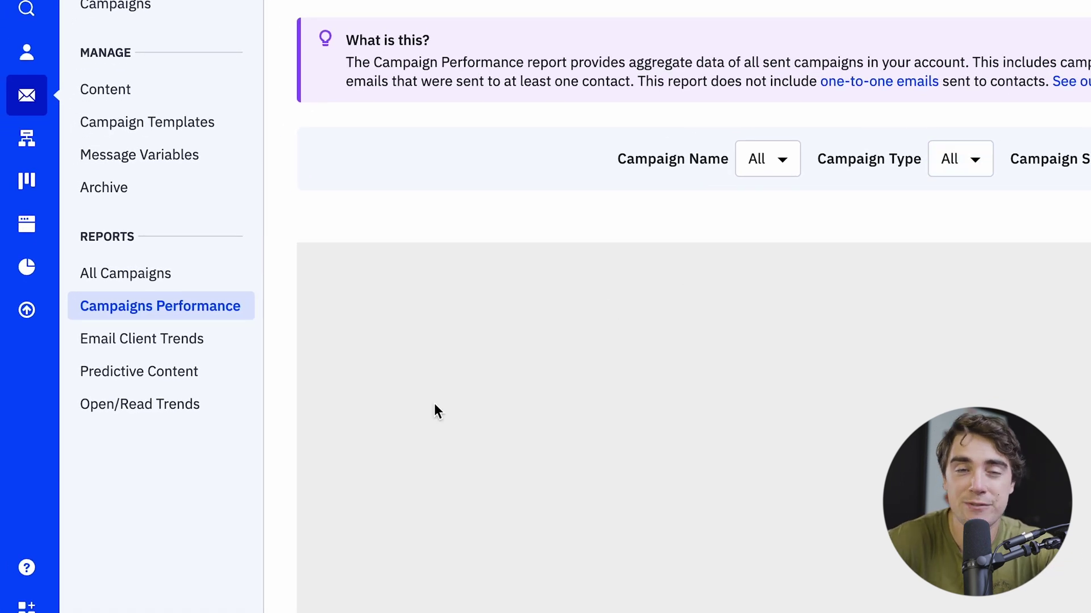
click(155, 278)
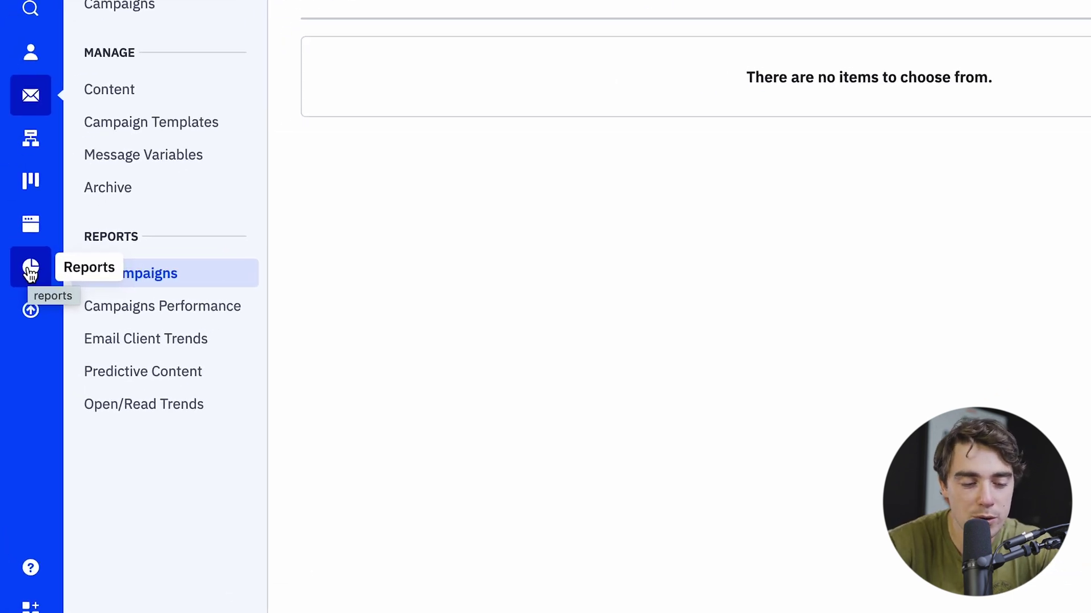
- Browse the Reports section list, then go to the Website forms page
click(31, 272)
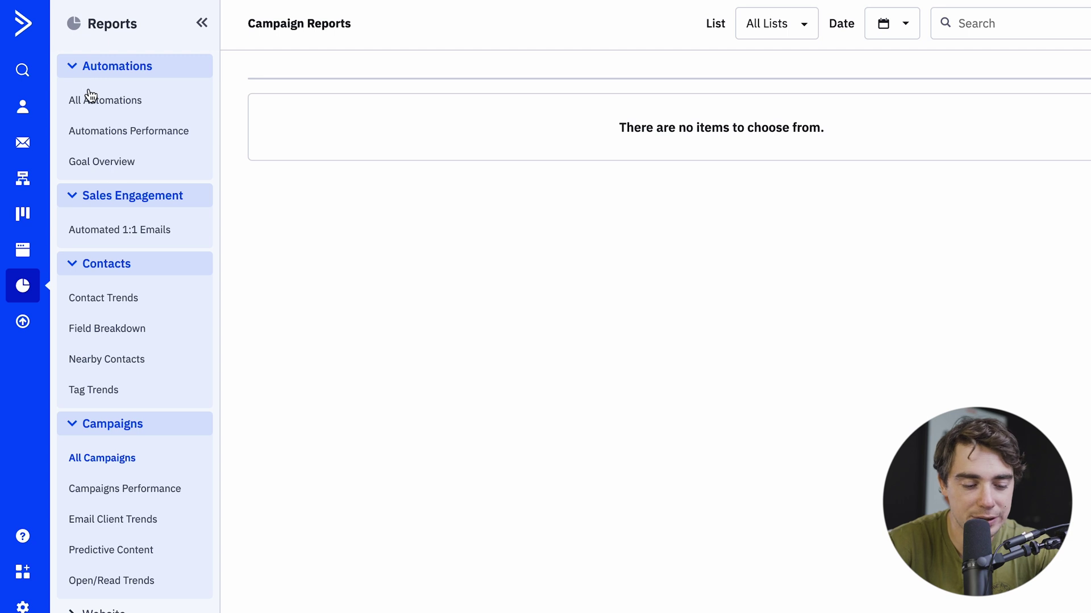
scroll(68, 340, down, 5)
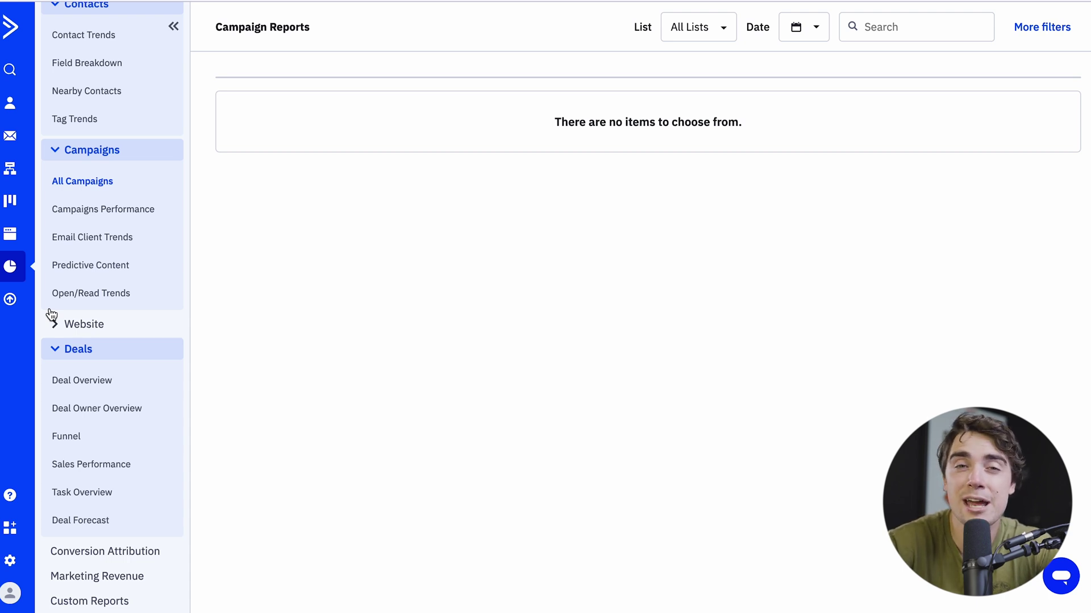
click(51, 313)
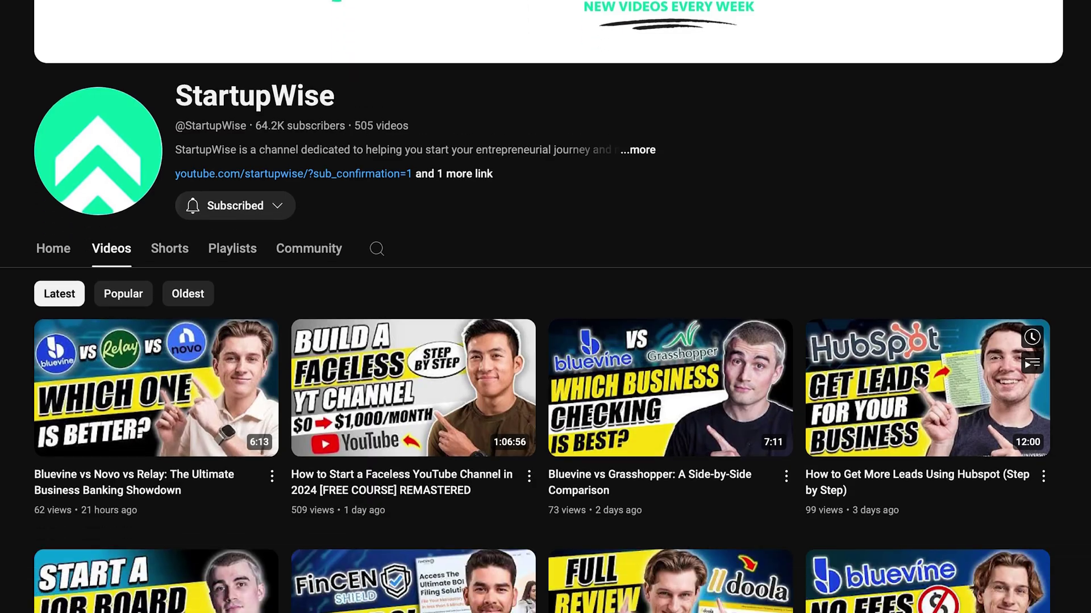
scroll(546, 306, down, 7)
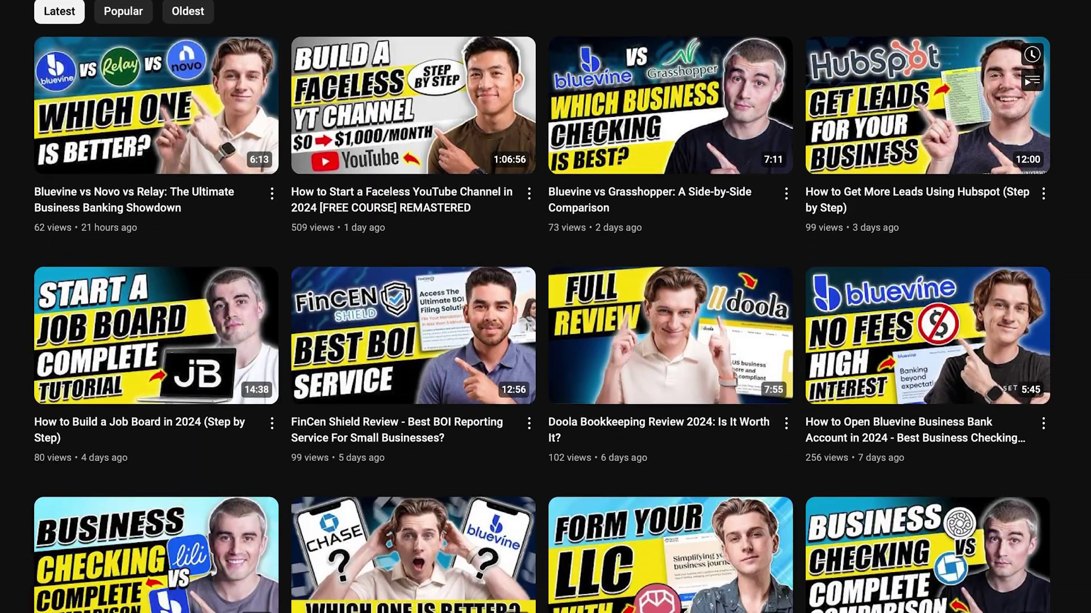
scroll(545, 306, down, 10)
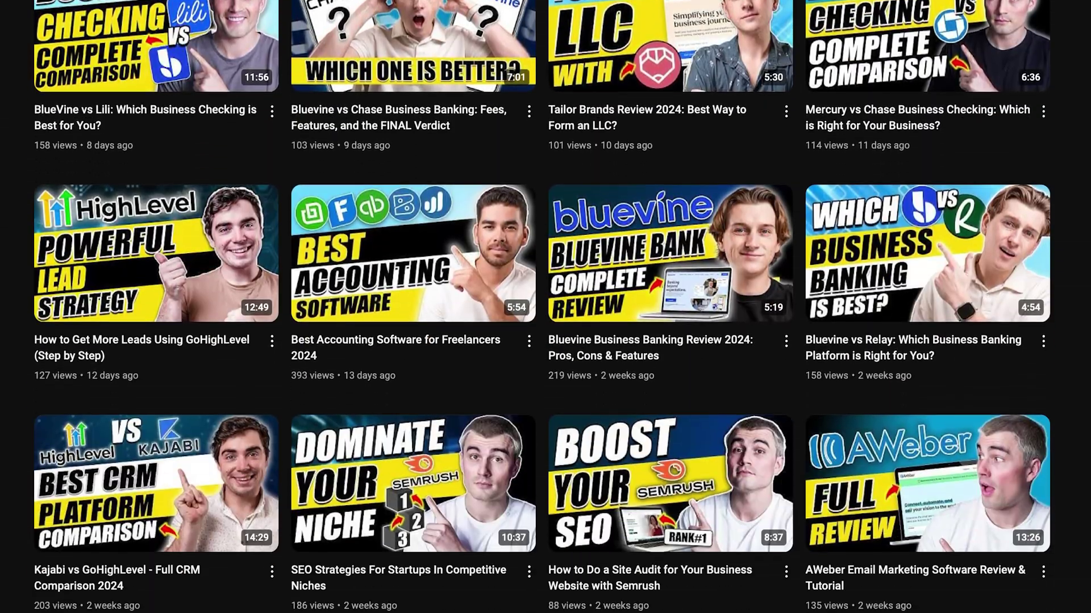
scroll(545, 307, down, 10)
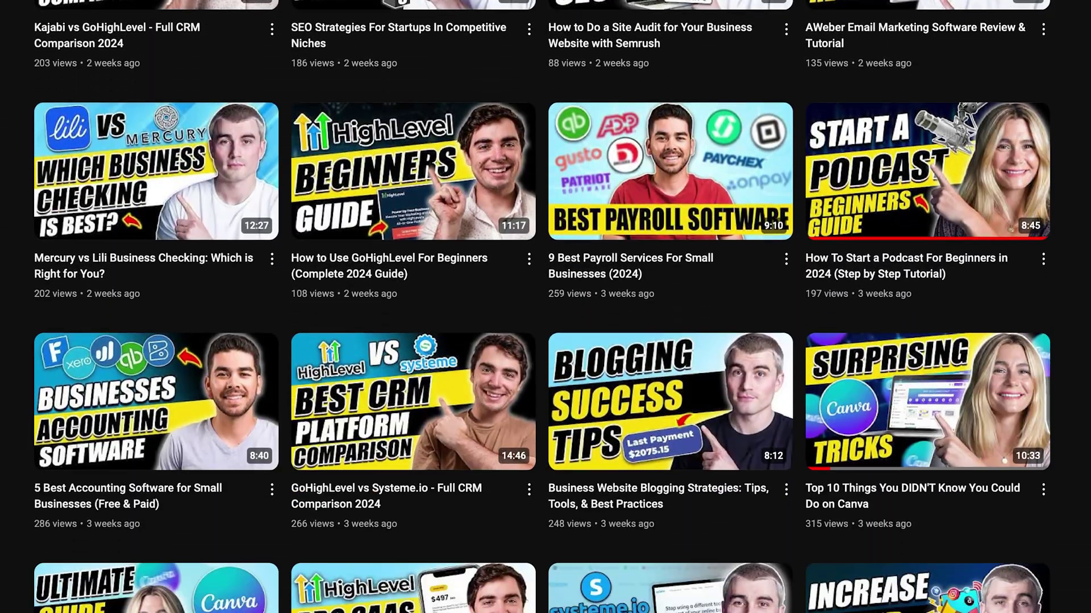